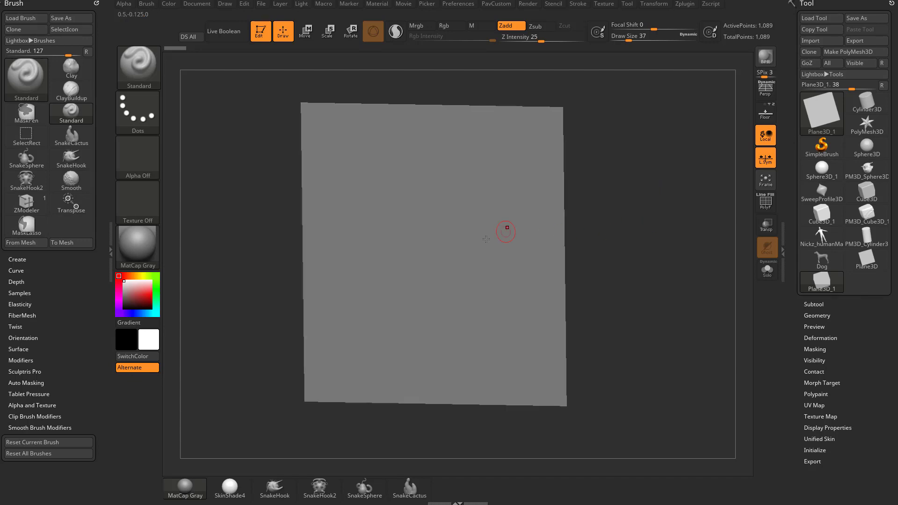
Convert the plane to a PolyMesh3D, face it front on, and set the brush draw size to 83
click(855, 52)
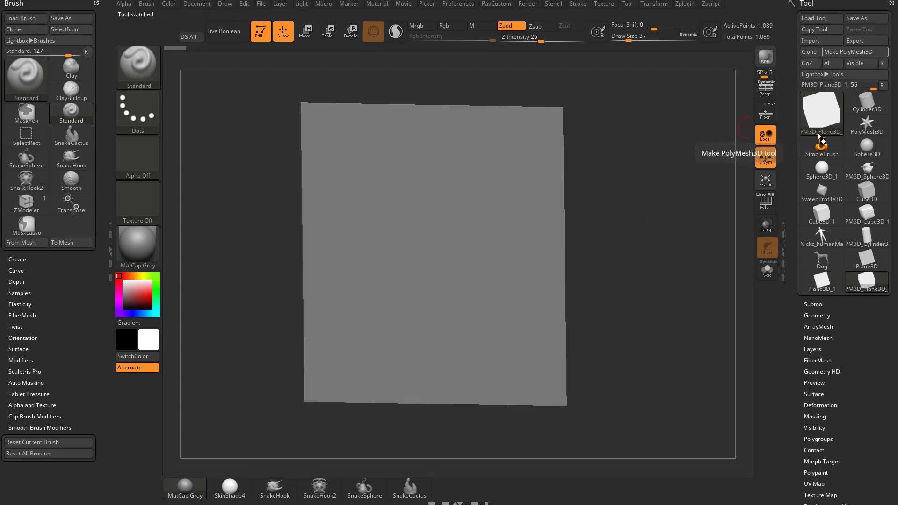
shift+drag(657, 257, 637, 265)
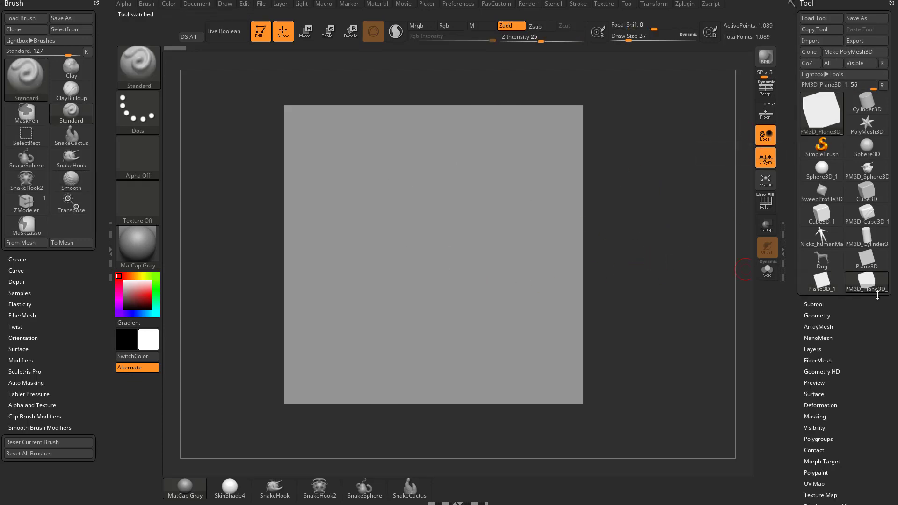
mouse_move(657, 226)
mouse_down()
mouse_move(695, 223)
mouse_move(685, 229)
mouse_move(687, 221)
mouse_up()
key(s)
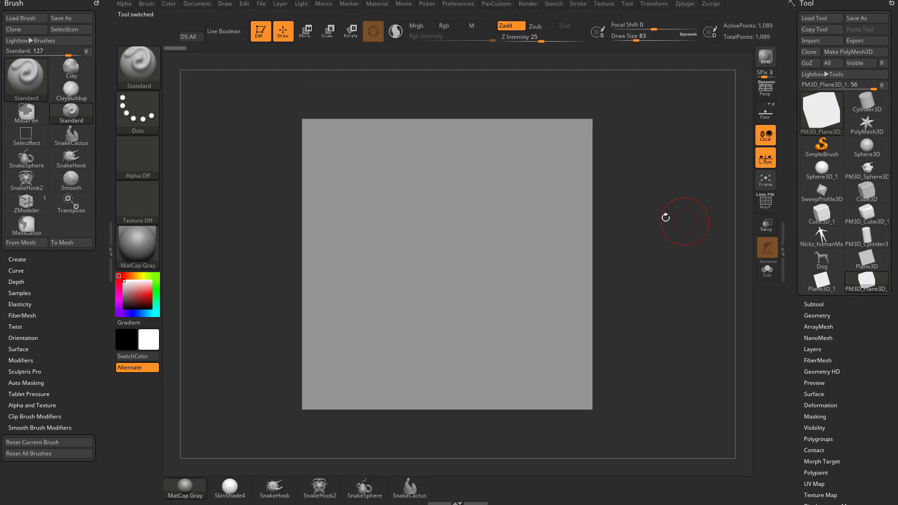
alt+drag(594, 80, 554, 93)
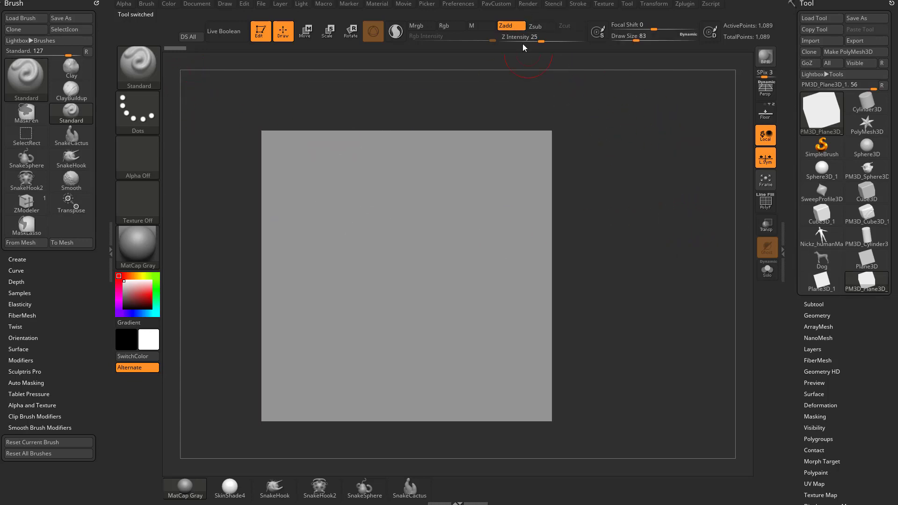
Sculpt an S-shaped Standard brush stroke across the plane and divide its geometry to subdivision level 2
mouse_move(311, 235)
mouse_down()
mouse_move(370, 208)
mouse_move(358, 262)
mouse_move(449, 286)
mouse_move(470, 279)
mouse_up()
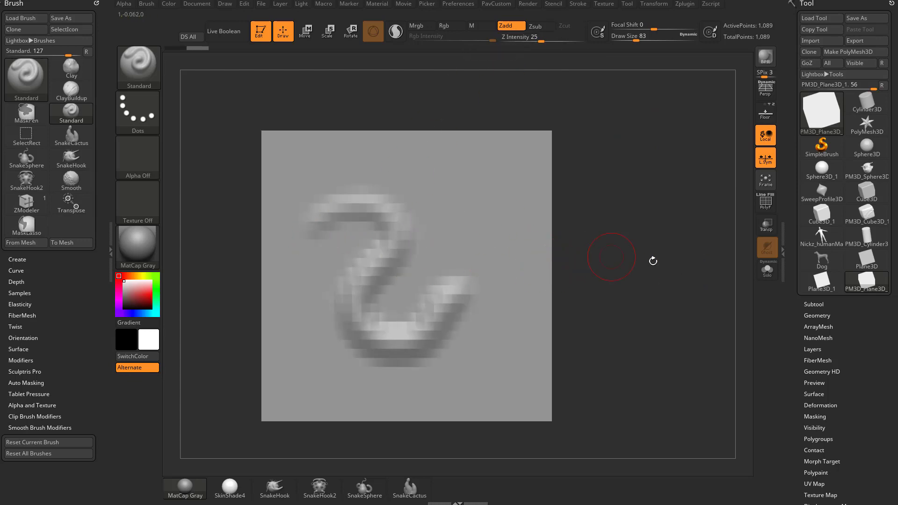
key(shift)
click(819, 315)
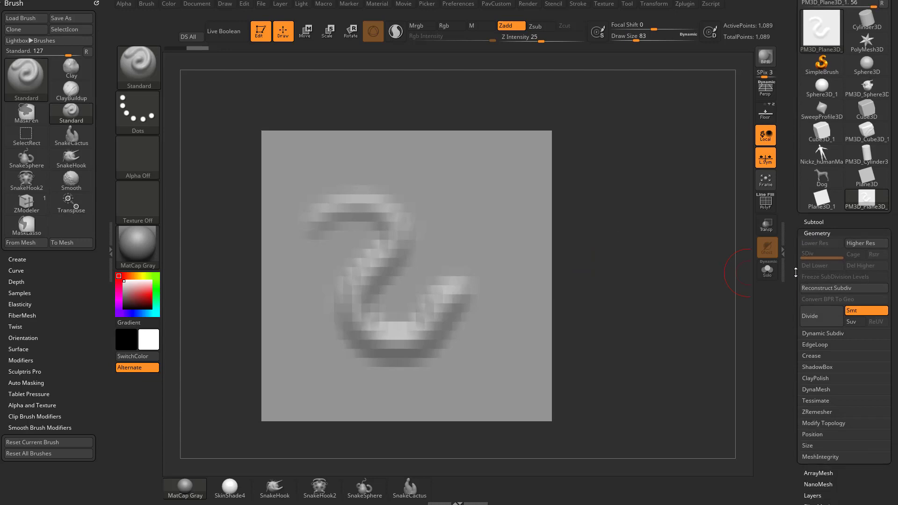
mouse_move(316, 222)
mouse_down()
mouse_move(374, 252)
mouse_move(407, 346)
mouse_move(470, 280)
mouse_up()
click(821, 316)
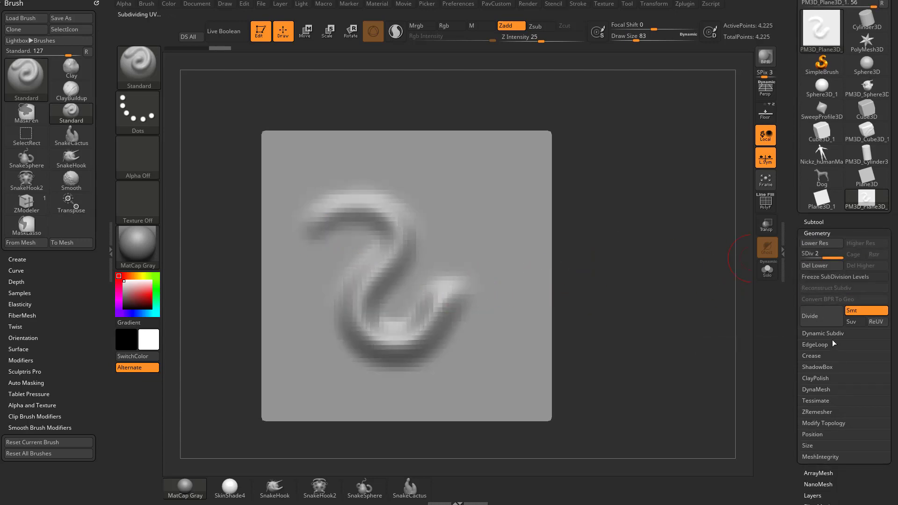
Reduce the draw size to 46 and sculpt a thinner curved stroke above the S-shaped one
key(s)
drag(425, 198, 419, 198)
drag(653, 242, 511, 239)
shift+drag(531, 276, 525, 224)
mouse_move(344, 184)
mouse_down()
mouse_move(377, 174)
mouse_move(436, 226)
mouse_move(428, 262)
mouse_move(495, 265)
mouse_up()
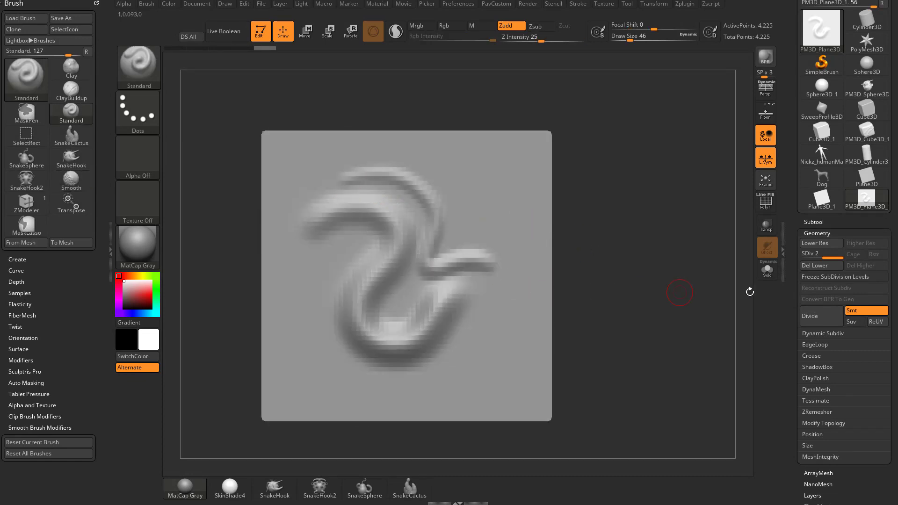
Divide the plane up to subdivision level 4, sculpting another thin curved stroke above the others at each new level
click(822, 311)
mouse_move(370, 155)
mouse_down()
mouse_move(401, 152)
mouse_move(458, 212)
mouse_move(503, 239)
mouse_up()
click(821, 316)
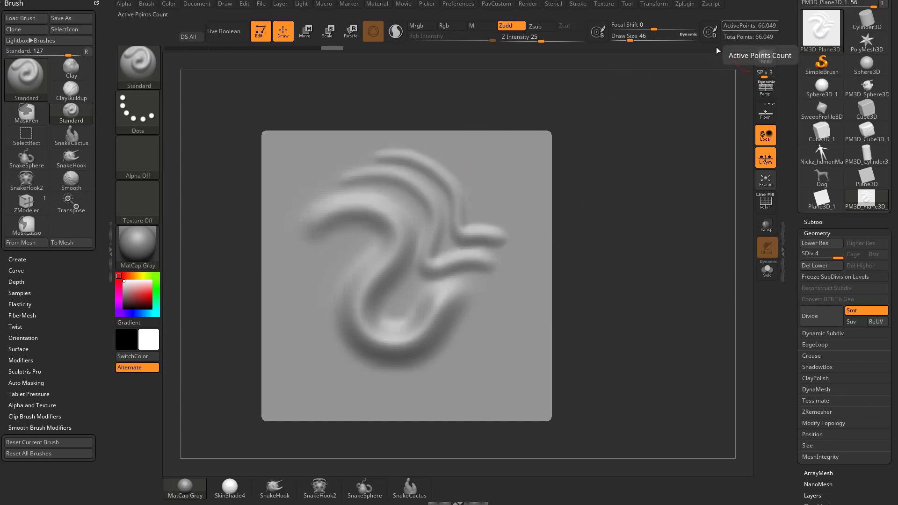
mouse_move(416, 144)
mouse_down()
mouse_move(461, 163)
mouse_move(498, 216)
mouse_move(528, 221)
mouse_up()
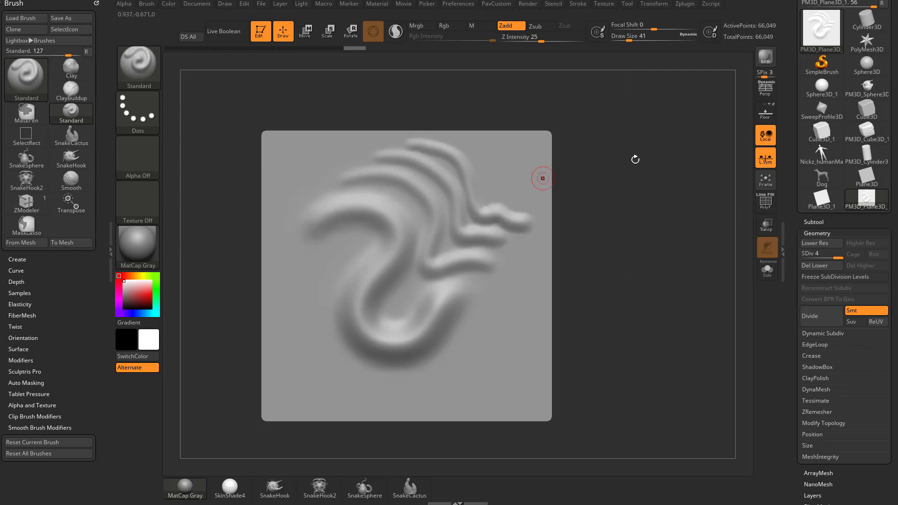
Step down to the lowest subdivision level and undo the sculpting back to the flat, undivided plane
key(ctrl)
key(shift+d)
key(shift+d)
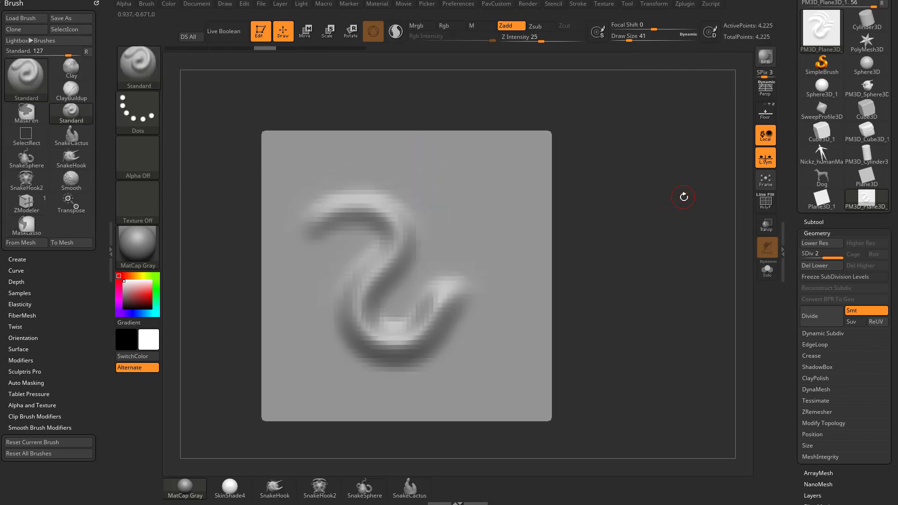
key(shift+d)
key(ctrl+z)
key(ctrl+z)
key(ctrl+z)
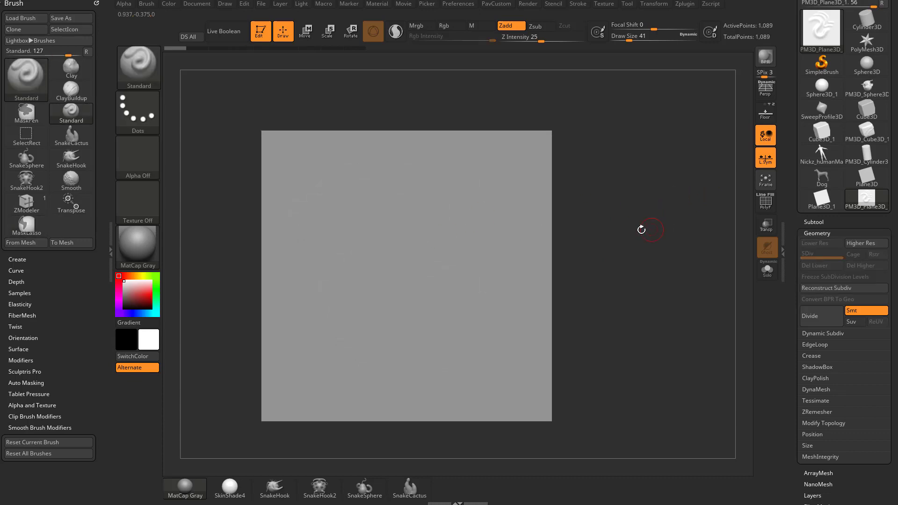
Turn on the polyframe to examine the plane's polygon grid, and turn it off again
click(774, 204)
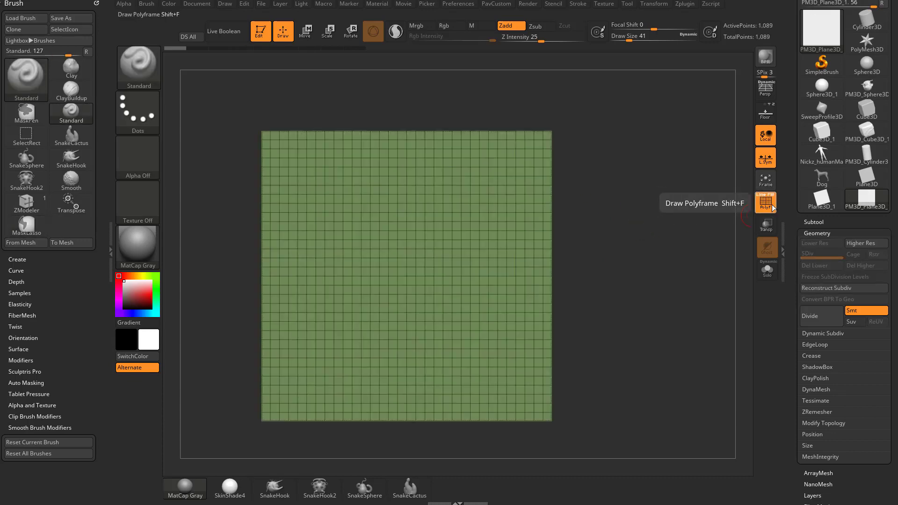
click(774, 204)
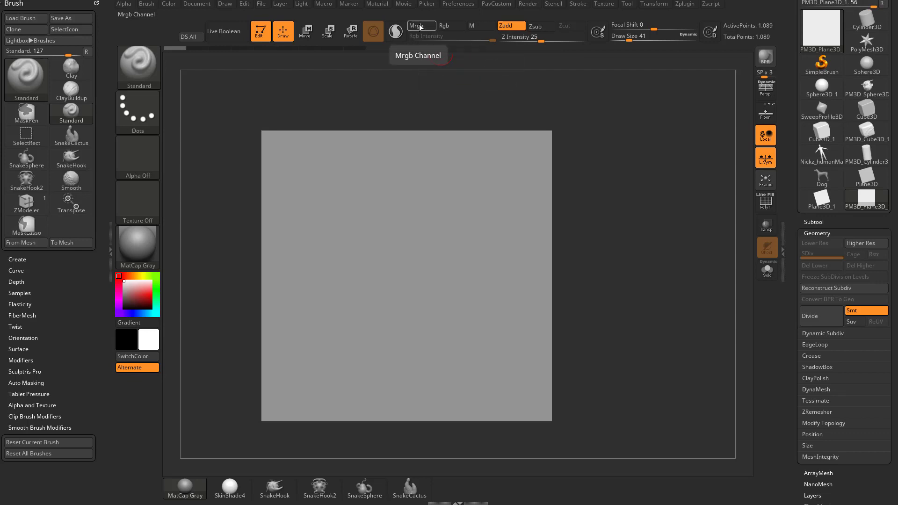
key(ctrl)
key(ctrl)
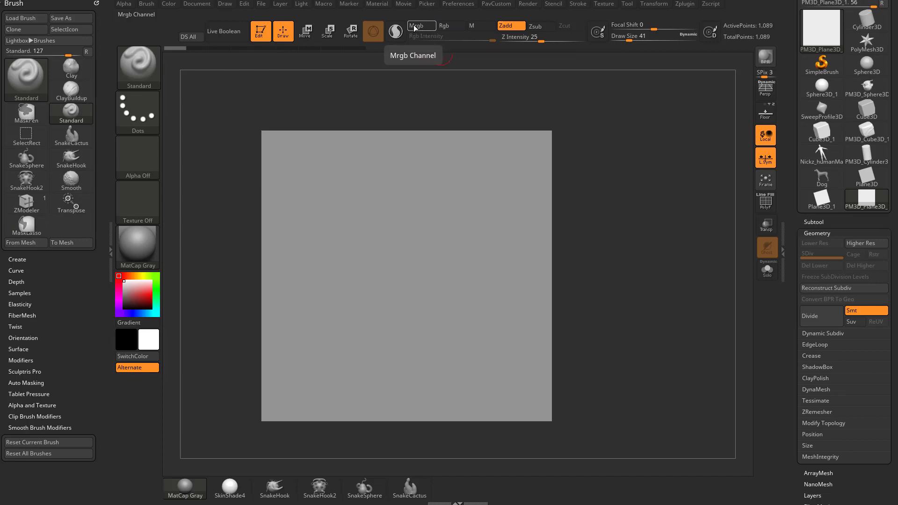
click(133, 254)
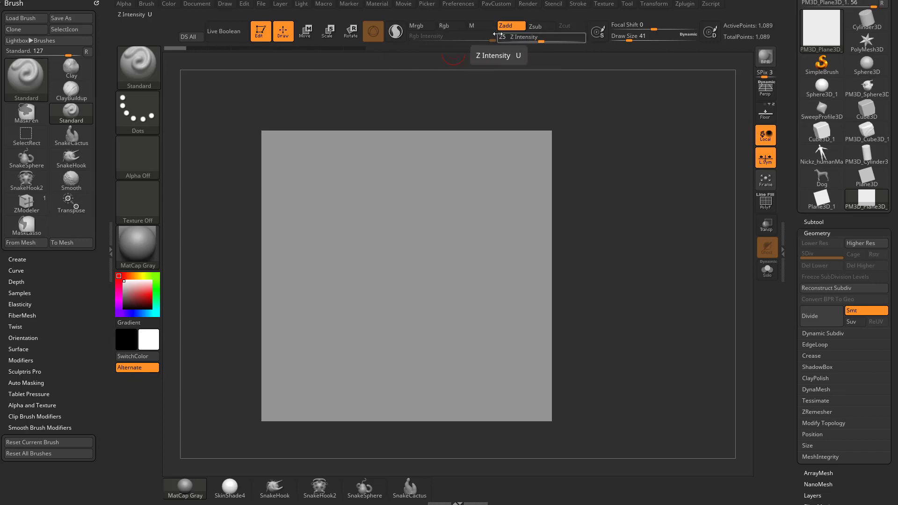
Sculpt a wavy stroke with Zadd only, and a second one below it with Rgb enabled at intensity 100
mouse_move(332, 190)
mouse_down()
mouse_move(435, 255)
mouse_move(503, 256)
mouse_up()
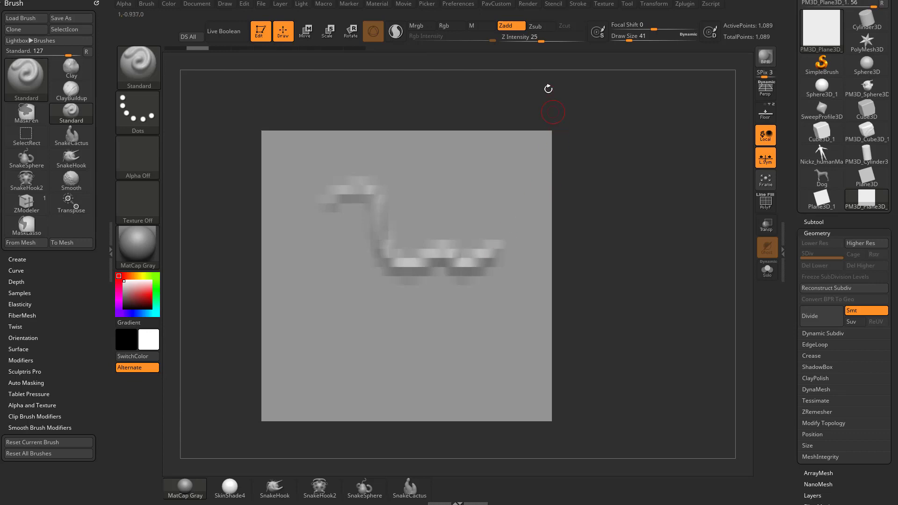
click(460, 27)
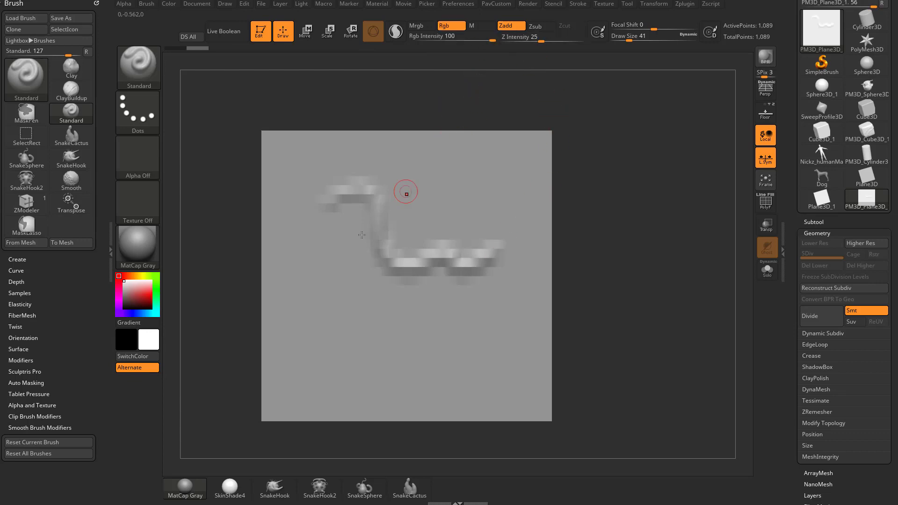
mouse_move(302, 256)
mouse_down()
mouse_move(357, 299)
mouse_move(487, 340)
mouse_up()
click(840, 220)
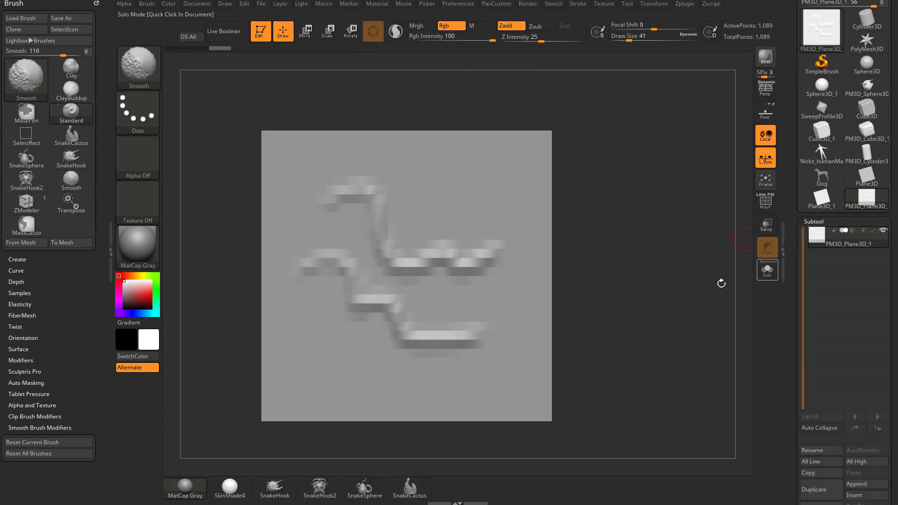
Undo both wavy strokes on the plane and turn off the Rgb channel
key(ctrl+z)
key(ctrl+z)
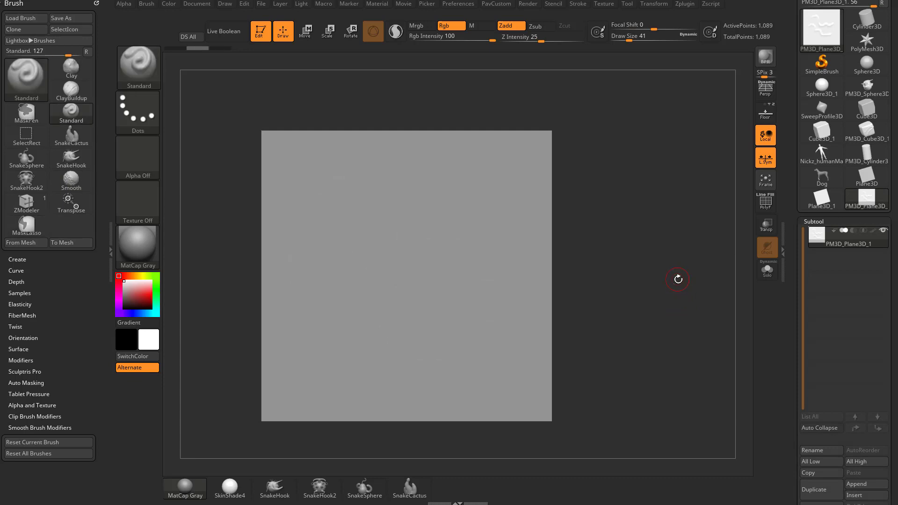
click(452, 26)
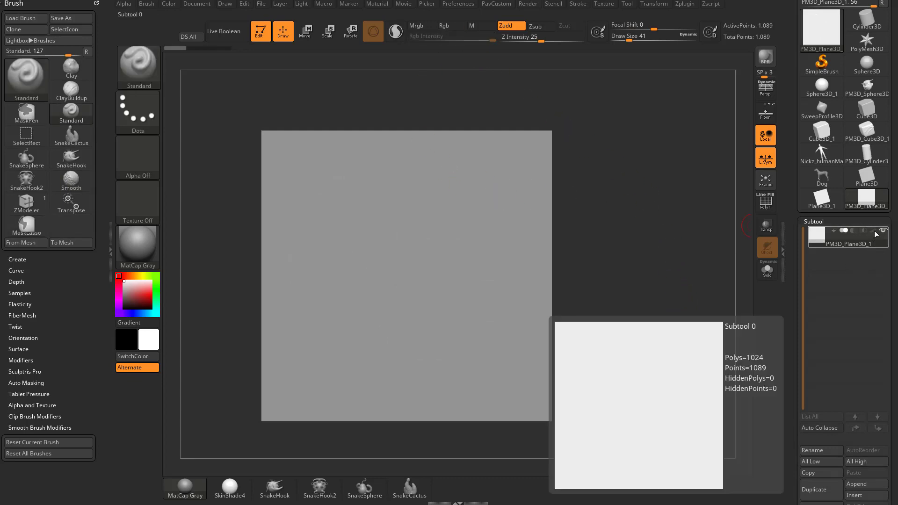
Try the Colorize option in the plane's Polypaint settings
mouse_move(875, 235)
scroll(870, 234, down, 10)
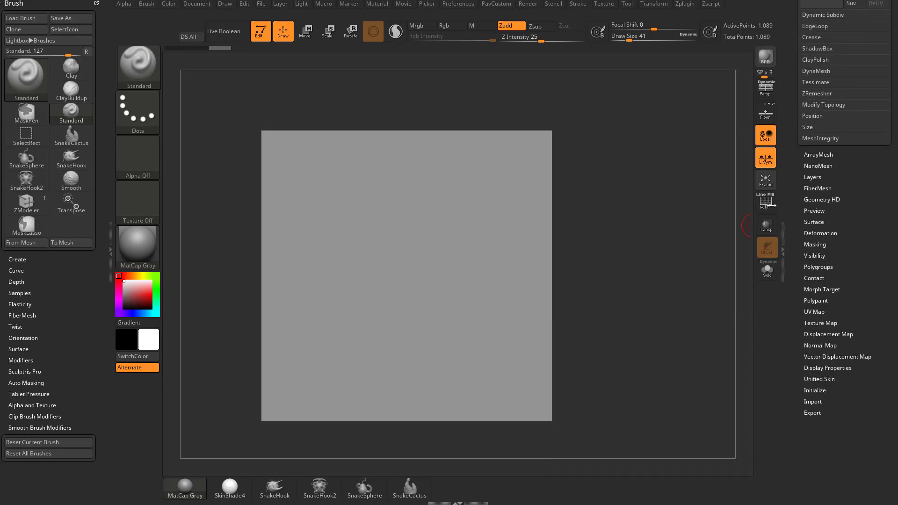
click(828, 267)
click(826, 265)
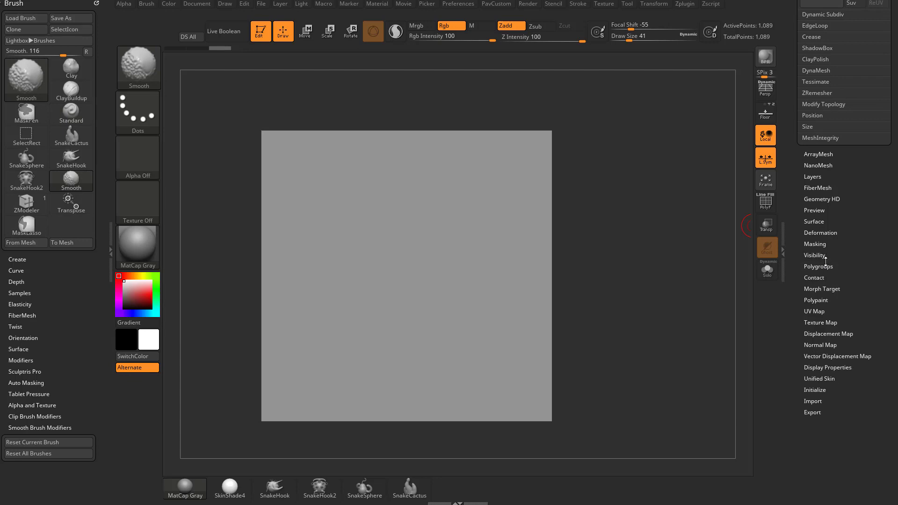
click(816, 300)
drag(798, 311, 799, 269)
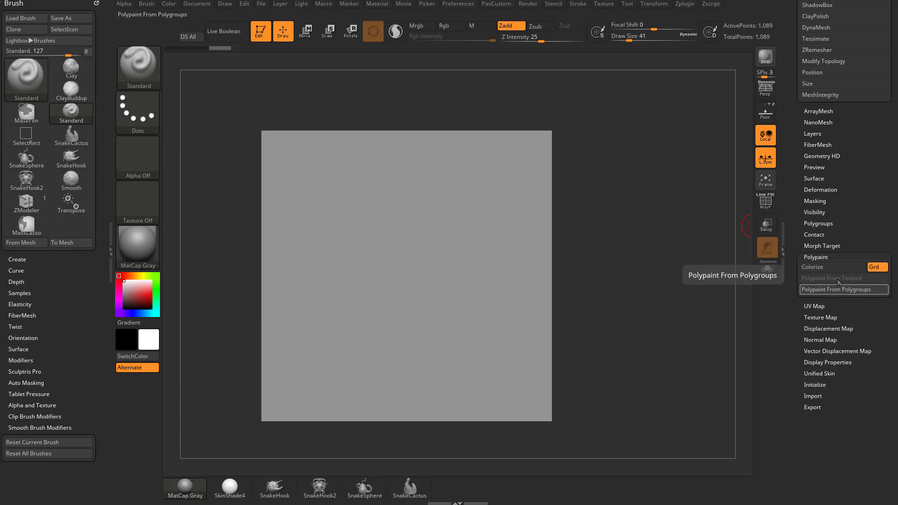
click(822, 268)
click(812, 255)
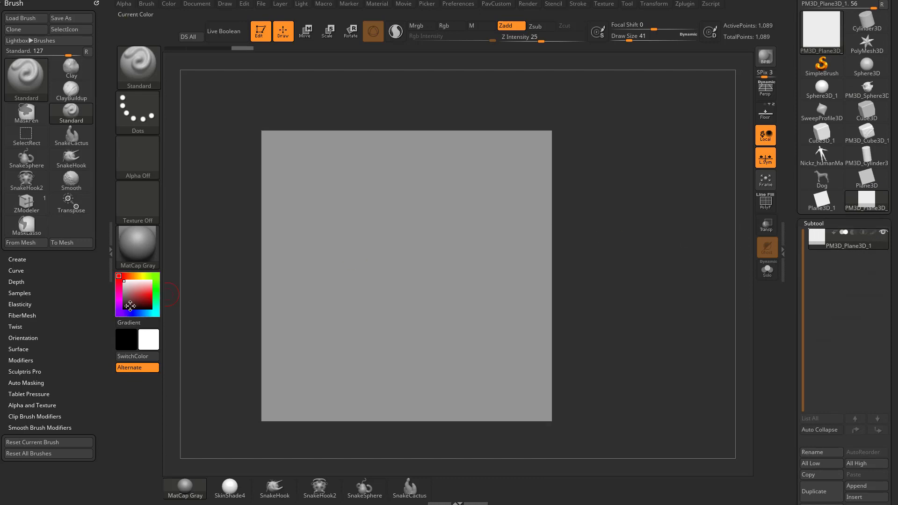
Try several current colors on the uncolorized plane, including green, and finish on a medium blue
click(139, 298)
click(148, 291)
click(156, 285)
click(154, 313)
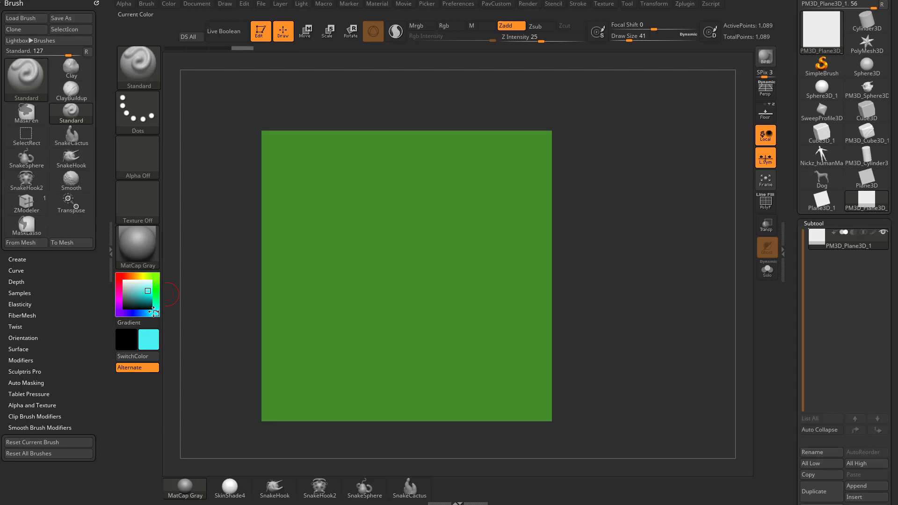
click(136, 314)
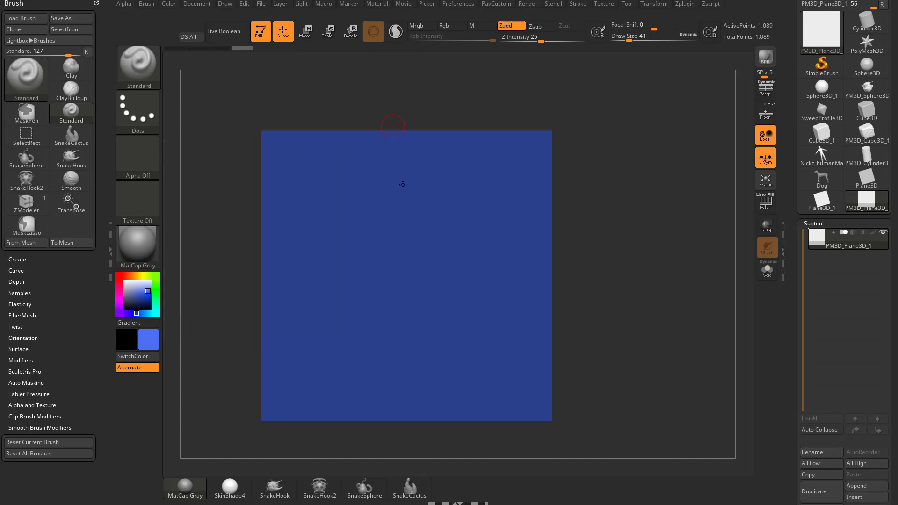
Try the MatCap White01 material on the plane and switch back to MatCap Gray
click(151, 255)
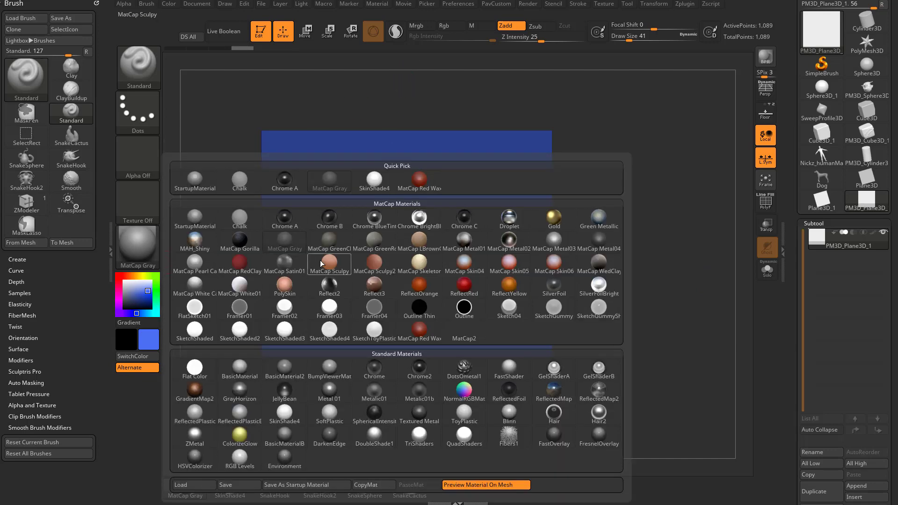
click(240, 285)
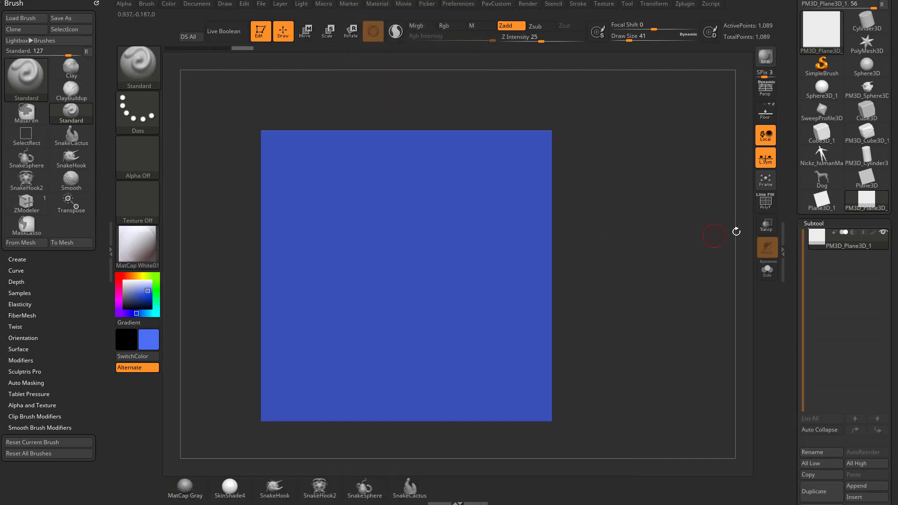
shift+drag(623, 239, 661, 238)
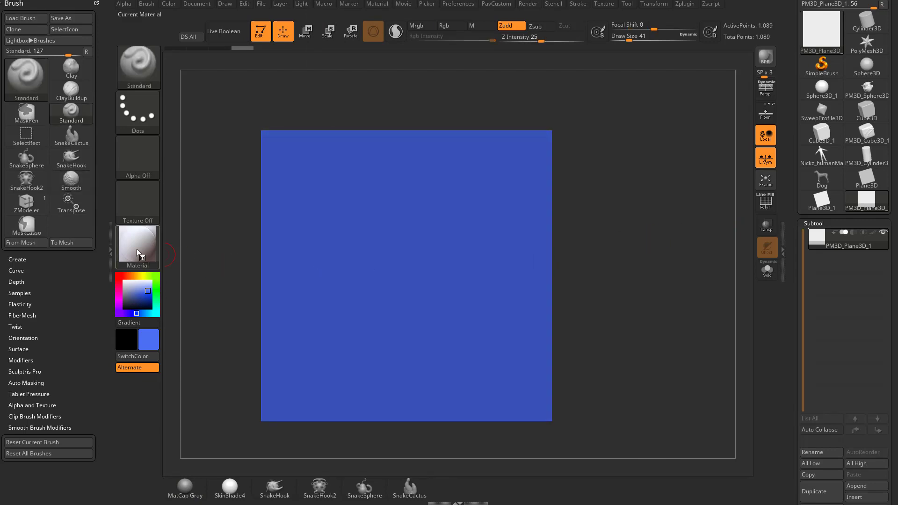
click(150, 253)
click(195, 285)
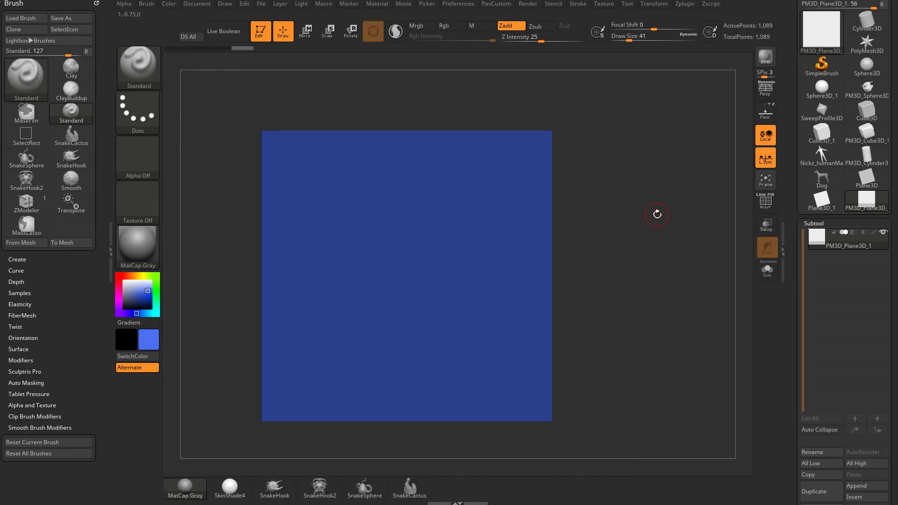
Enable polypaint on the PM3D_Plane3D_1 subtool and choose a deep blue as the current color
click(874, 232)
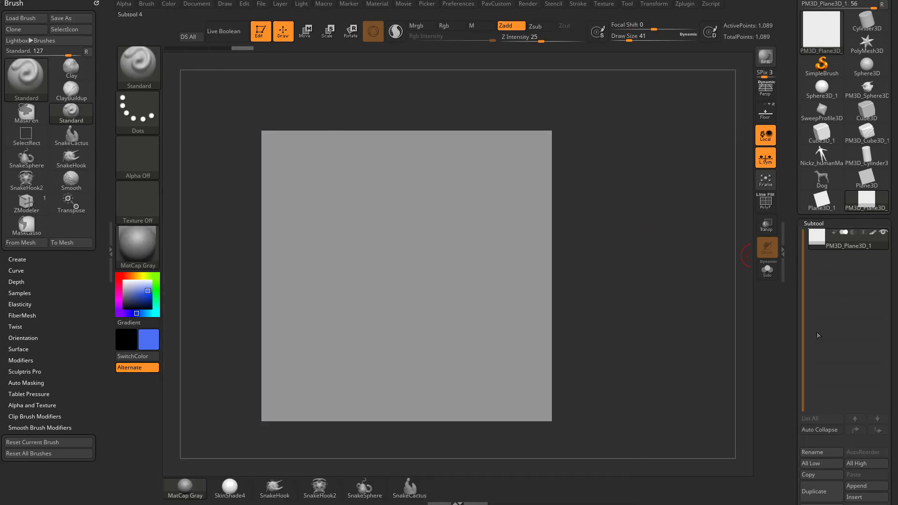
drag(157, 296, 135, 313)
click(149, 297)
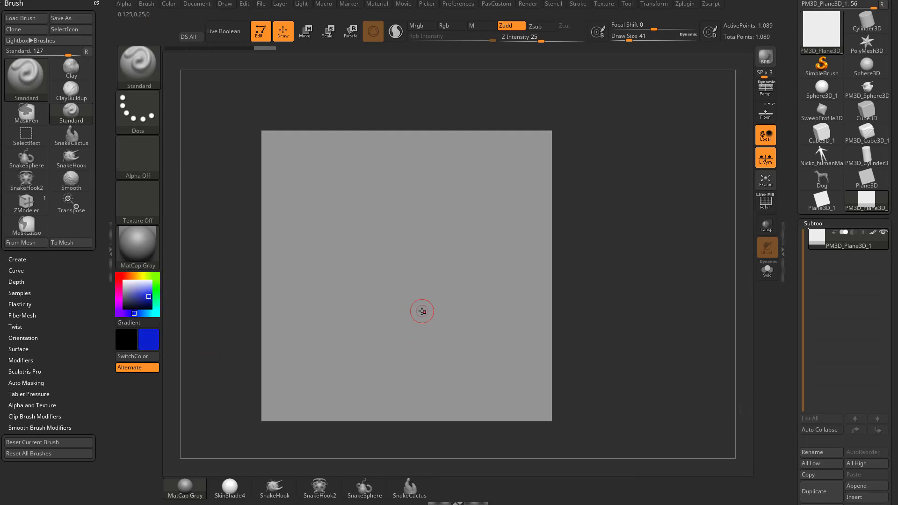
Sculpt a looping freehand stroke across the middle of the plane with Zadd on and Rgb off
drag(660, 216, 643, 240)
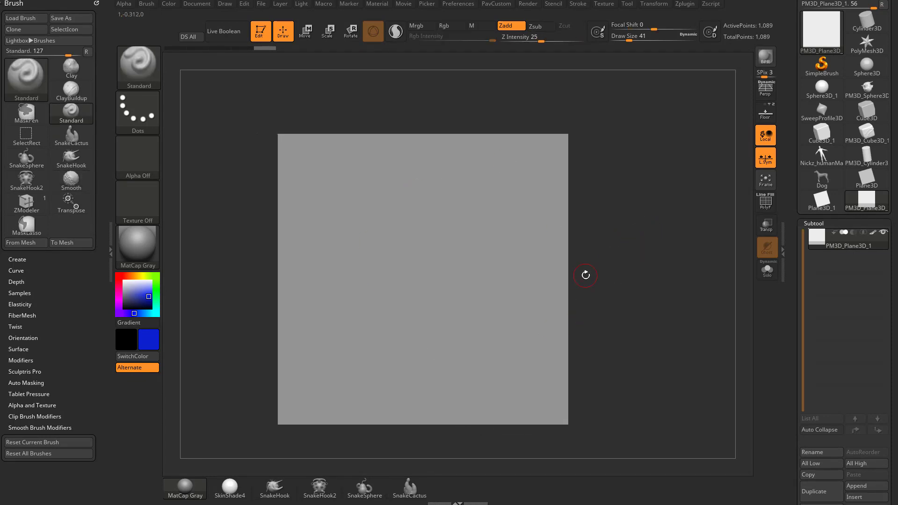
drag(609, 165, 591, 229)
shift+drag(645, 240, 627, 242)
mouse_move(331, 243)
mouse_down()
mouse_move(427, 304)
mouse_move(487, 274)
mouse_move(528, 284)
mouse_up()
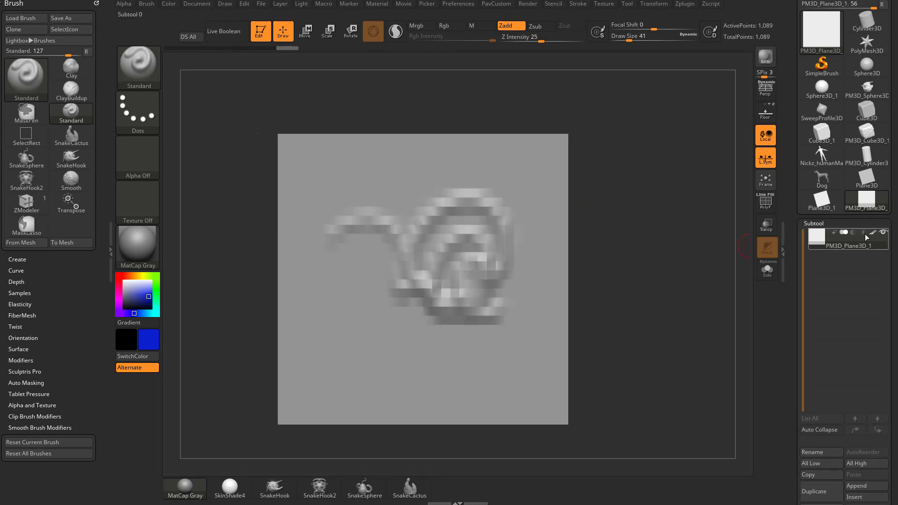
Undo the sculpted stroke, turn on Rgb and paint winding deep-blue strokes across the plane with Zadd also on
key(ctrl)
key(ctrl+z)
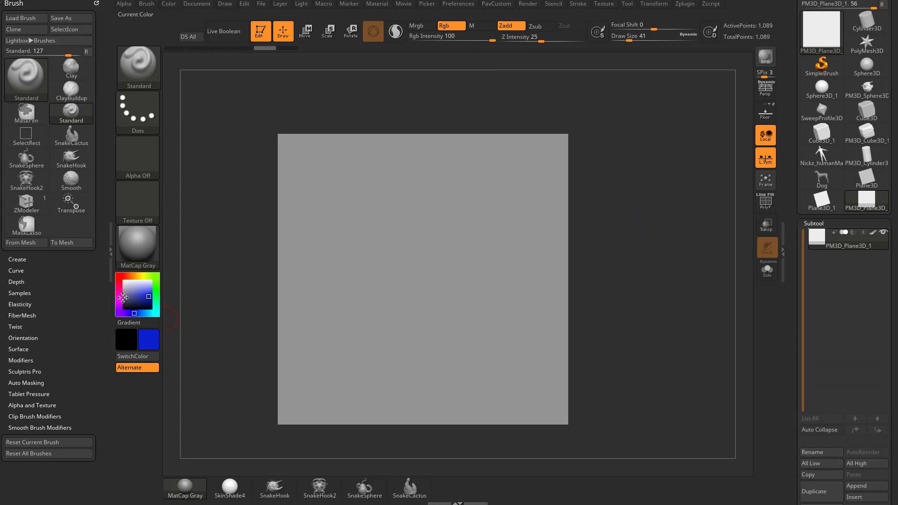
mouse_move(332, 242)
mouse_down()
mouse_move(395, 232)
mouse_move(374, 333)
mouse_move(482, 299)
mouse_move(514, 250)
mouse_move(337, 159)
mouse_up()
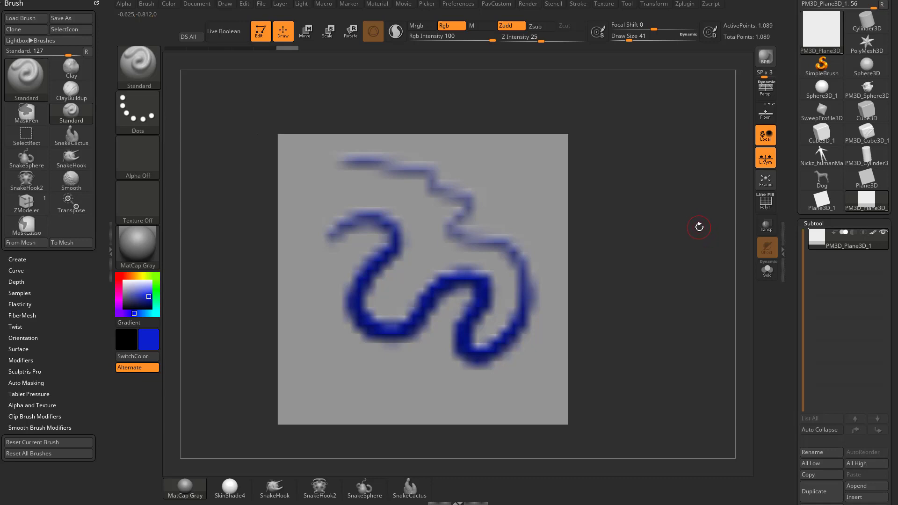
mouse_move(699, 227)
mouse_down()
mouse_move(671, 206)
mouse_move(636, 255)
mouse_move(679, 243)
mouse_move(663, 240)
mouse_up()
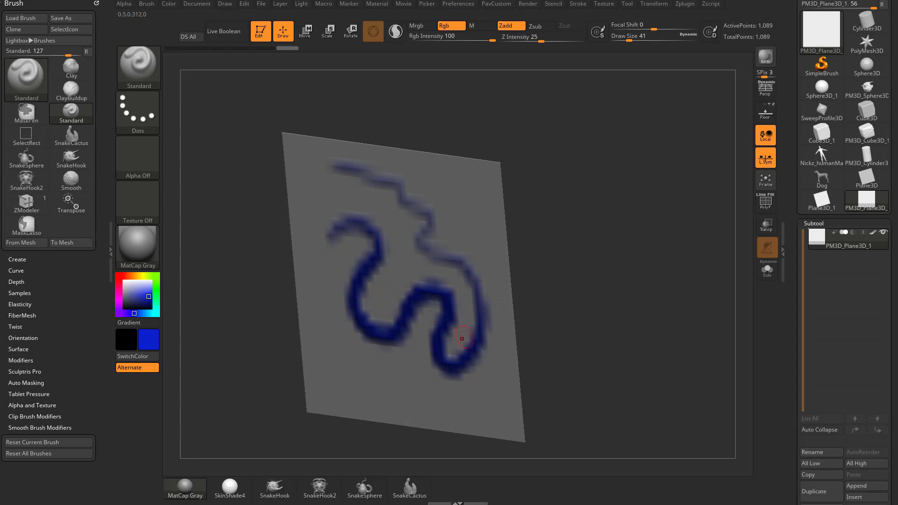
mouse_move(614, 255)
mouse_down()
mouse_move(634, 246)
mouse_move(677, 294)
mouse_move(674, 323)
mouse_up()
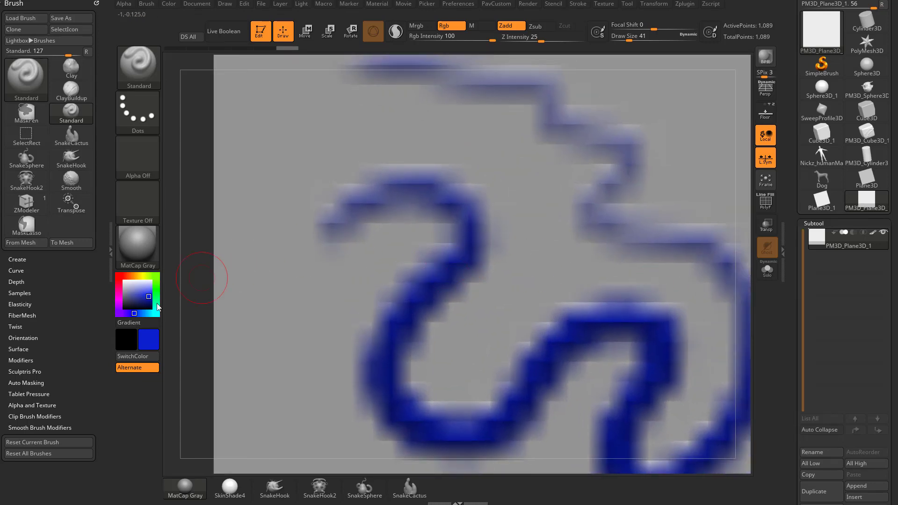
alt+drag(192, 312, 187, 262)
alt+drag(702, 219, 648, 212)
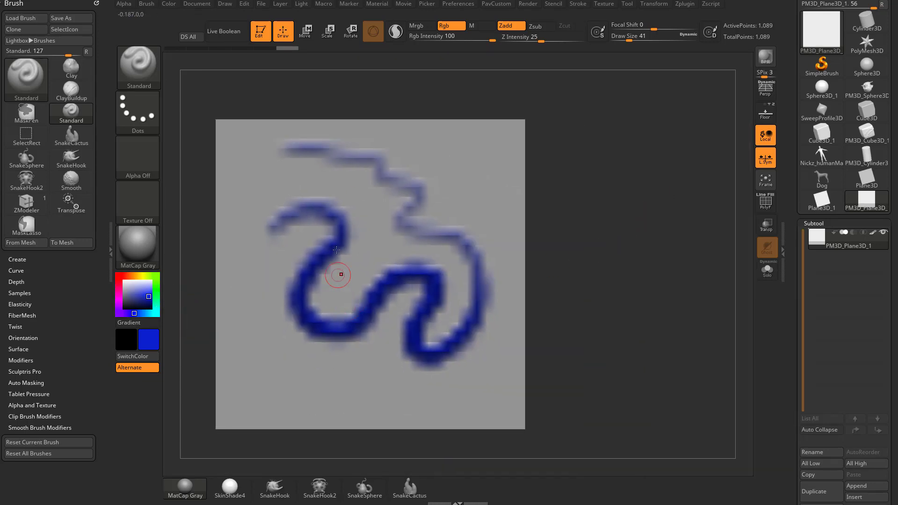
alt+drag(650, 252, 673, 251)
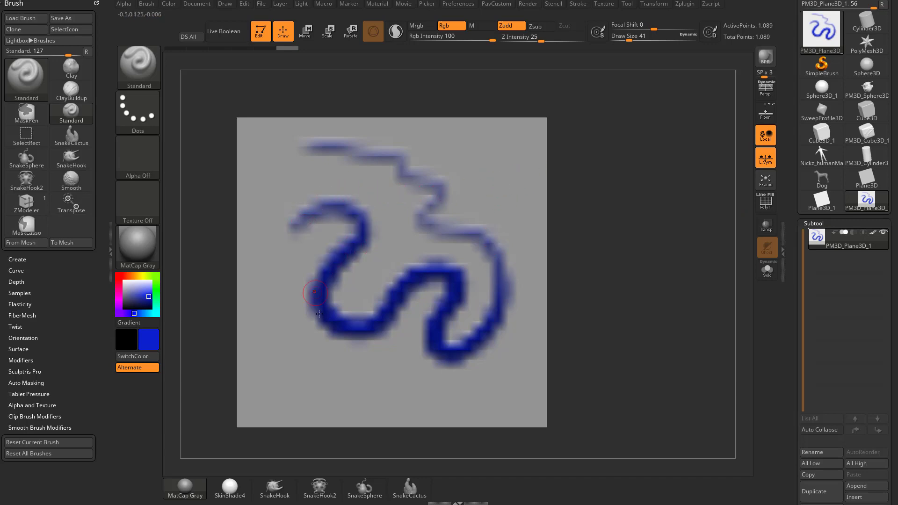
Show the polyframe and paint a blue stroke along the mesh grid plus dabs at individual points near the plane's upper right
click(765, 201)
key(f)
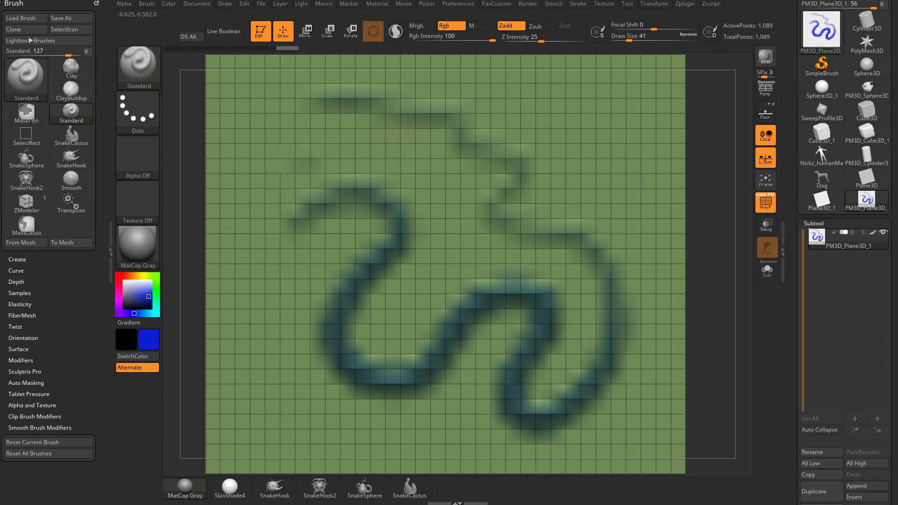
mouse_move(310, 159)
mouse_down()
mouse_move(412, 156)
mouse_move(417, 218)
mouse_move(470, 278)
mouse_move(500, 294)
mouse_move(519, 346)
mouse_up()
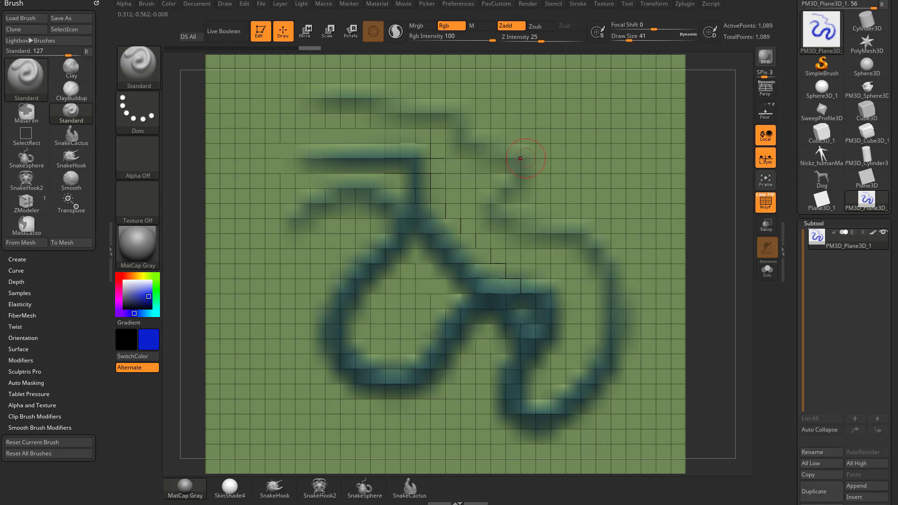
click(523, 157)
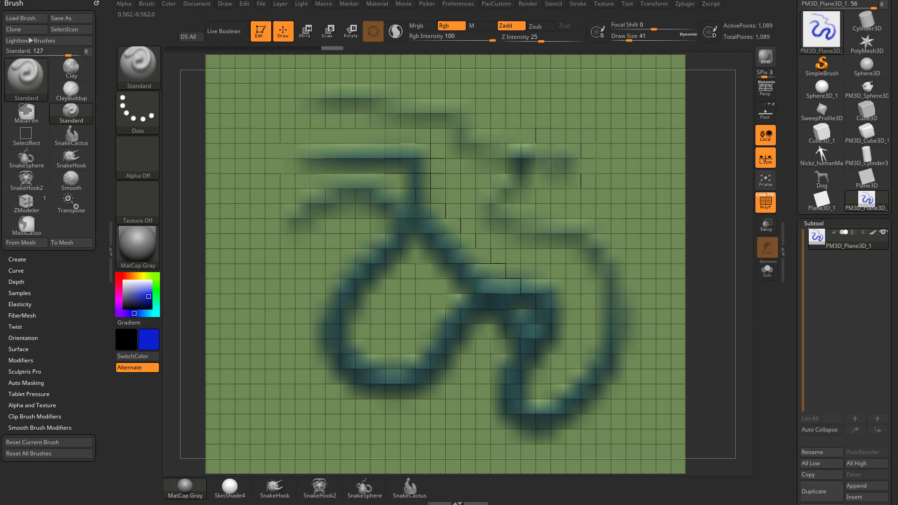
drag(580, 158, 584, 169)
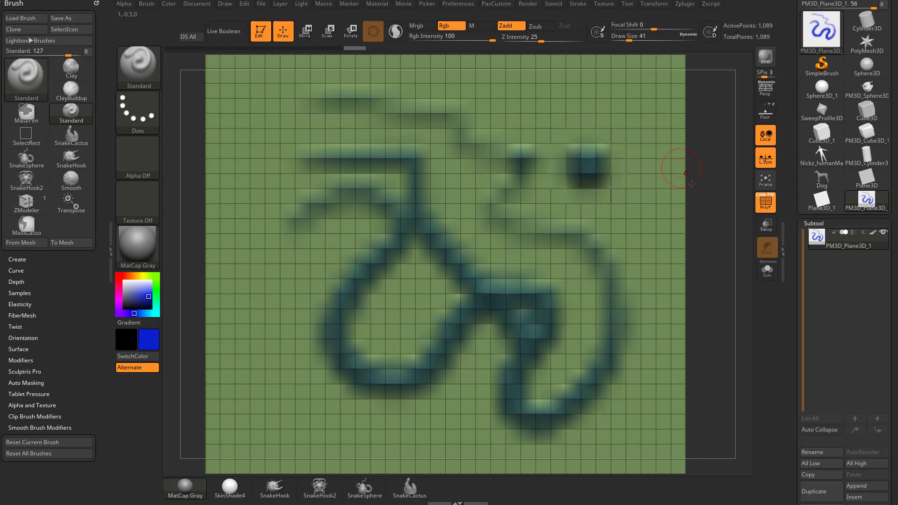
Hide the polyframe and undo all the painted blue strokes on the plane
key(ctrl+z)
mouse_move(722, 223)
alt+mouse_down()
mouse_move(732, 185)
mouse_move(664, 224)
mouse_move(676, 231)
mouse_move(675, 222)
alt+mouse_up()
click(763, 209)
key(ctrl)
key(ctrl+z)
key(ctrl+z)
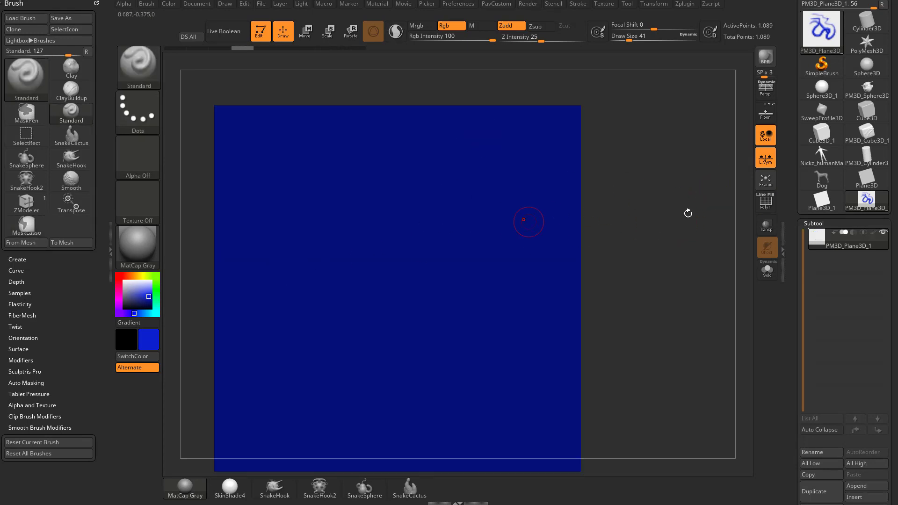
Re-enable polypaint on the PM3D_Plane3D_1 subtool and turn off Zadd so the brush applies only Rgb
click(873, 234)
alt+drag(706, 281, 696, 261)
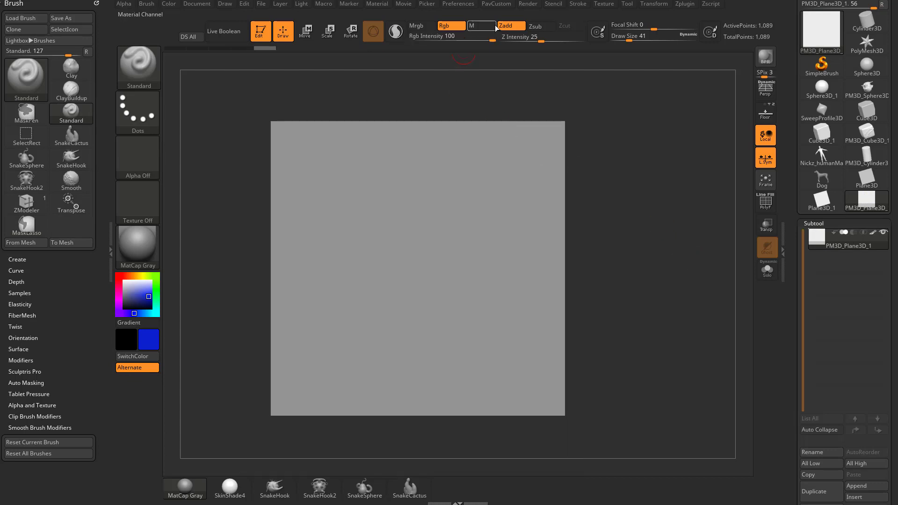
click(505, 27)
alt+drag(617, 123, 603, 131)
Paint blue test strokes on the plane with draw sizes 97 and 182, undoing each one
key(s)
drag(352, 211, 361, 211)
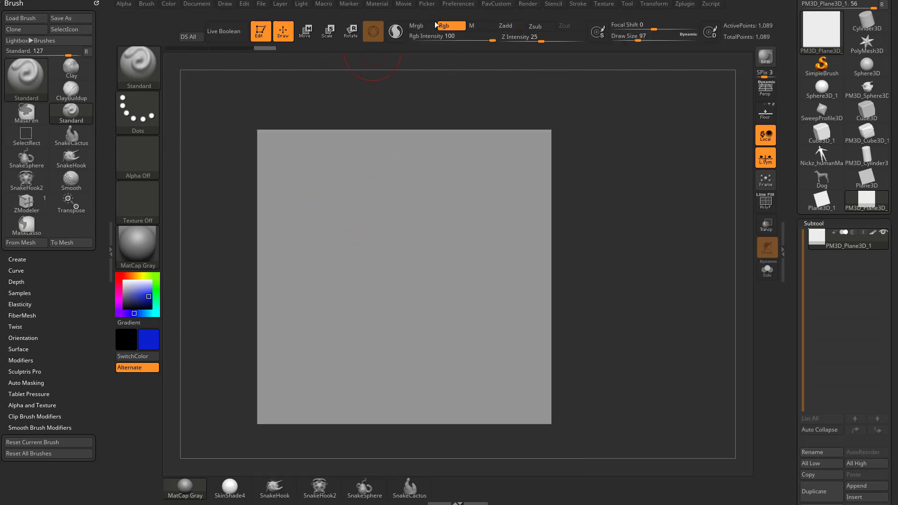
mouse_move(302, 192)
mouse_down()
mouse_move(367, 199)
mouse_move(472, 276)
mouse_move(522, 246)
mouse_up()
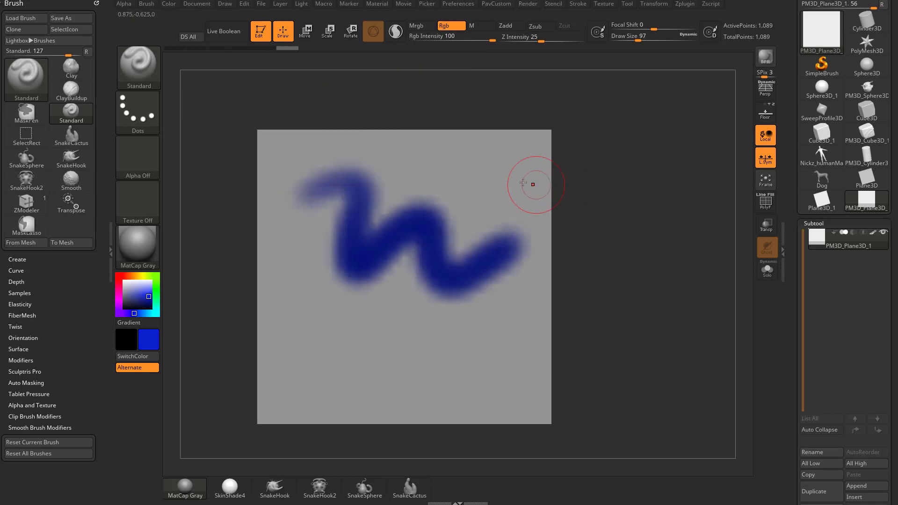
key(ctrl+z)
key(s)
drag(430, 204, 441, 210)
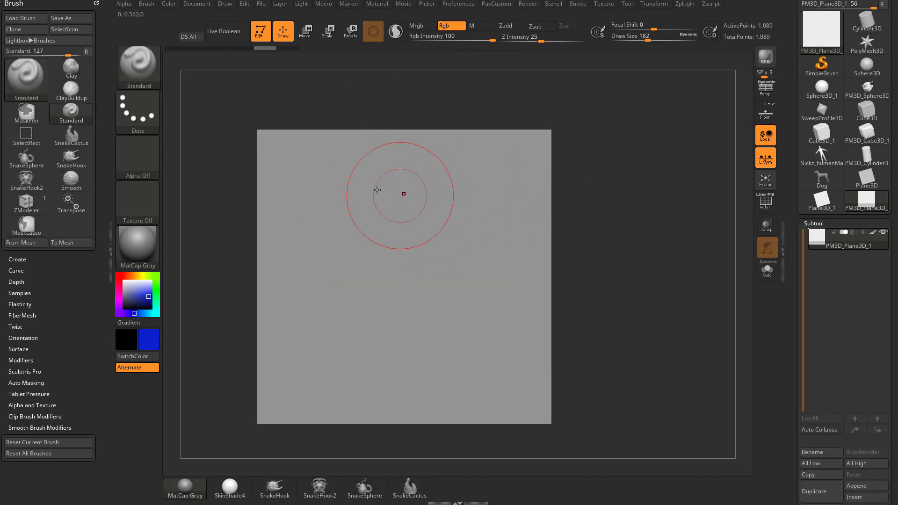
mouse_move(346, 243)
mouse_down()
mouse_move(447, 224)
mouse_move(314, 285)
mouse_move(436, 288)
mouse_move(441, 325)
mouse_move(499, 323)
mouse_up()
key(ctrl+z)
Reduce the draw size to 33, paint two winding test strokes and undo both
key(s)
drag(374, 207, 353, 206)
mouse_move(285, 187)
mouse_down()
mouse_move(370, 197)
mouse_move(496, 243)
mouse_up()
key(ctrl+z)
mouse_move(309, 180)
mouse_down()
mouse_move(359, 179)
mouse_move(488, 302)
mouse_up()
key(ctrl+z)
Paint a winding stroke with Rgb Intensity at 32, undo it and set the intensity back to 100
drag(468, 33, 457, 34)
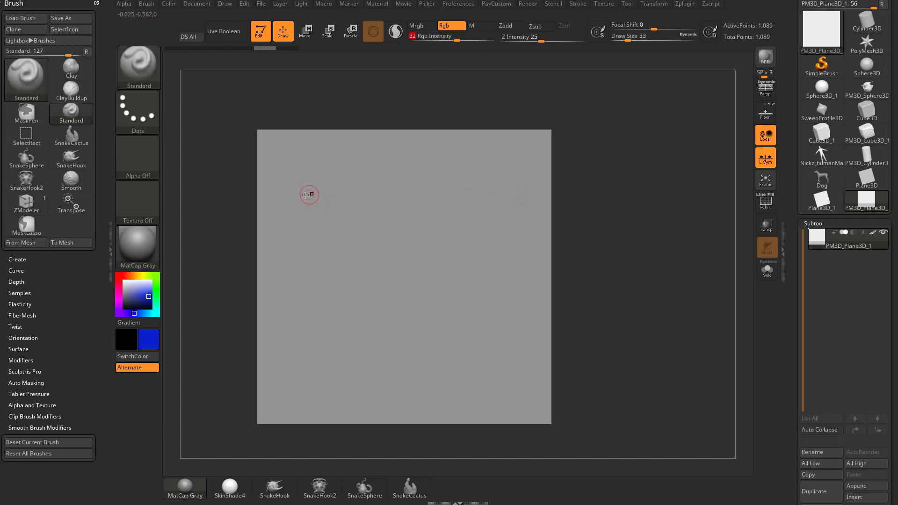
mouse_move(351, 208)
mouse_down()
mouse_move(379, 258)
mouse_move(414, 286)
mouse_move(476, 276)
mouse_up()
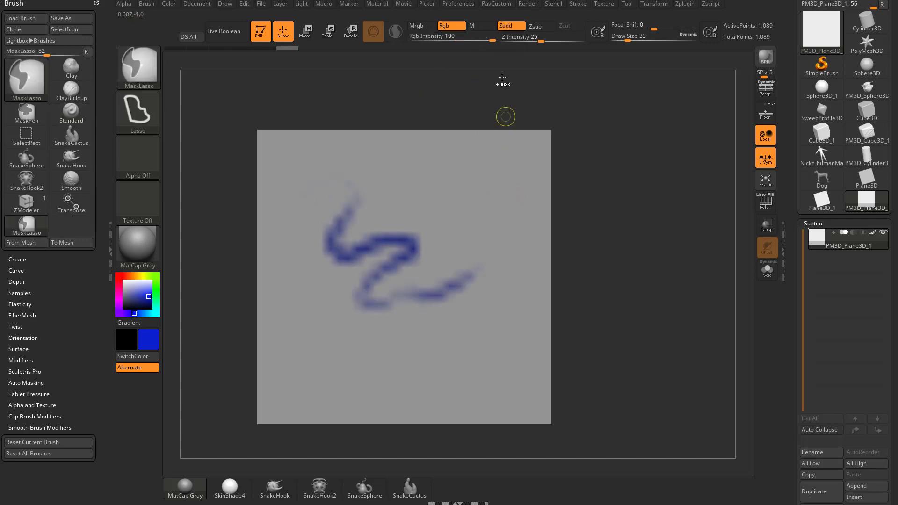
key(ctrl+z)
drag(471, 47, 496, 41)
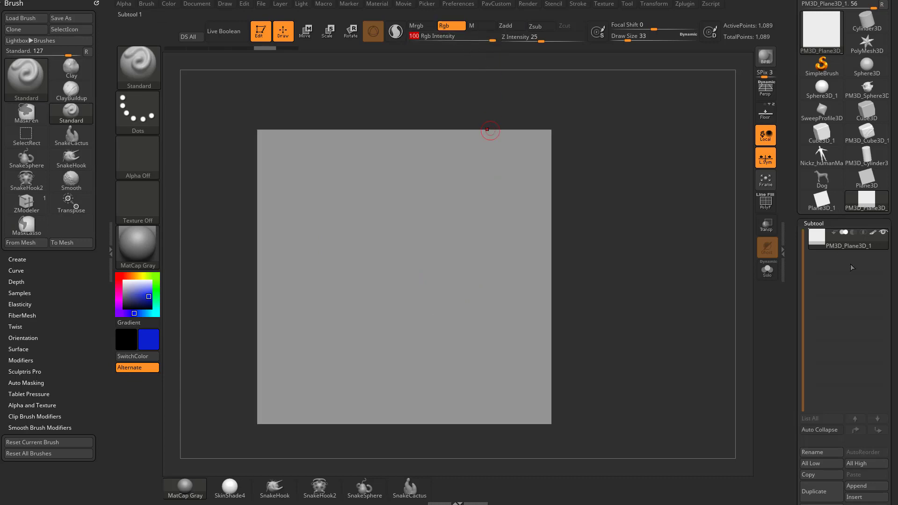
Set the draw size to 71 and paint a winding blue stroke down the plane's left half at the base resolution
drag(796, 301, 796, 152)
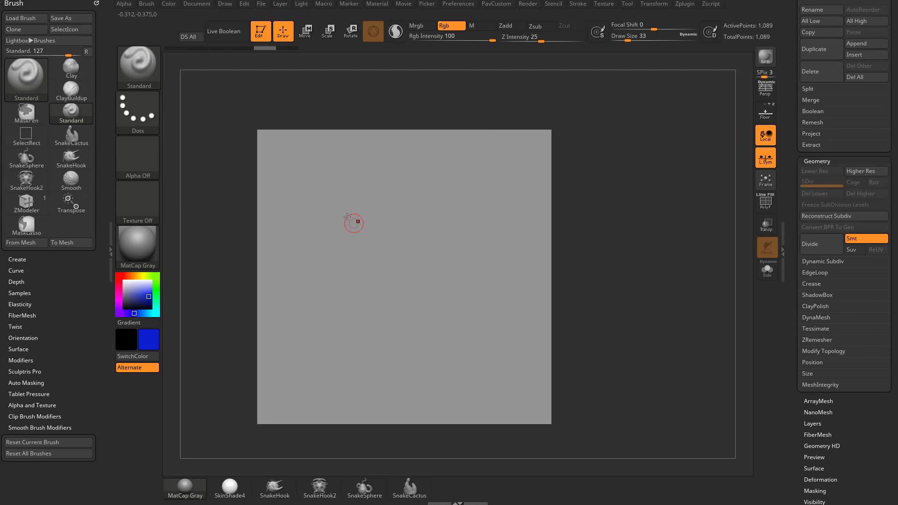
key(s)
mouse_move(346, 218)
mouse_down()
mouse_move(360, 217)
mouse_move(286, 193)
mouse_move(311, 261)
mouse_move(410, 356)
mouse_move(421, 351)
mouse_up()
key(s)
Subdivide the plane to SDiv 2 and SDiv 3, painting a wide winding blue stroke beside the first at each level
key(ctrl+d)
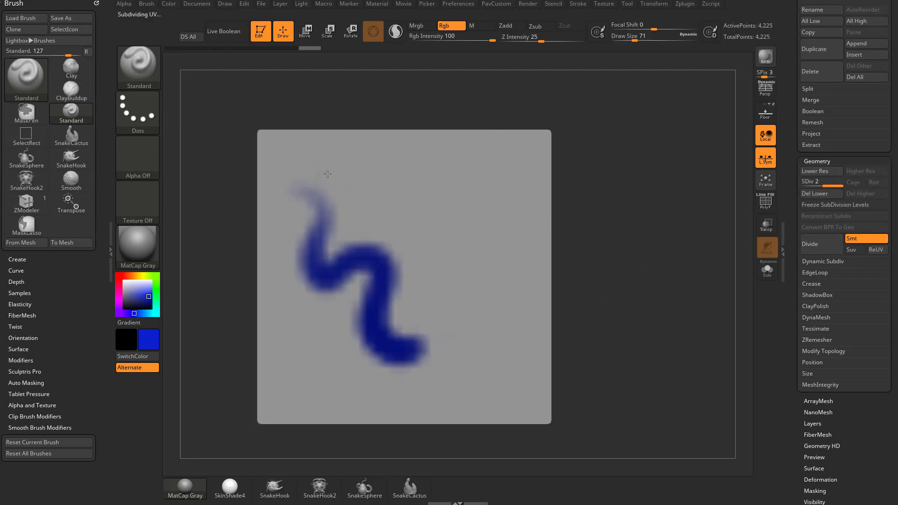
mouse_move(328, 170)
mouse_down()
mouse_move(376, 225)
mouse_move(492, 307)
mouse_up()
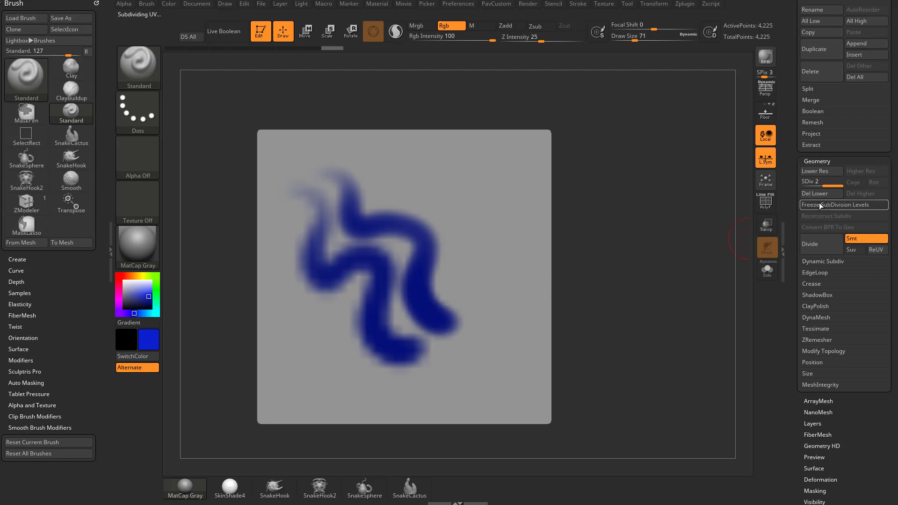
click(818, 242)
mouse_move(374, 163)
mouse_down()
mouse_move(388, 192)
mouse_move(489, 292)
mouse_up()
Reduce the draw size to 23 and paint a thin wavy stroke near the upper right corner at SDiv 3 and another at SDiv 4
key(s)
drag(489, 213, 486, 212)
key(s)
mouse_move(417, 158)
mouse_down()
mouse_move(405, 162)
mouse_move(493, 178)
mouse_move(501, 246)
mouse_up()
click(826, 237)
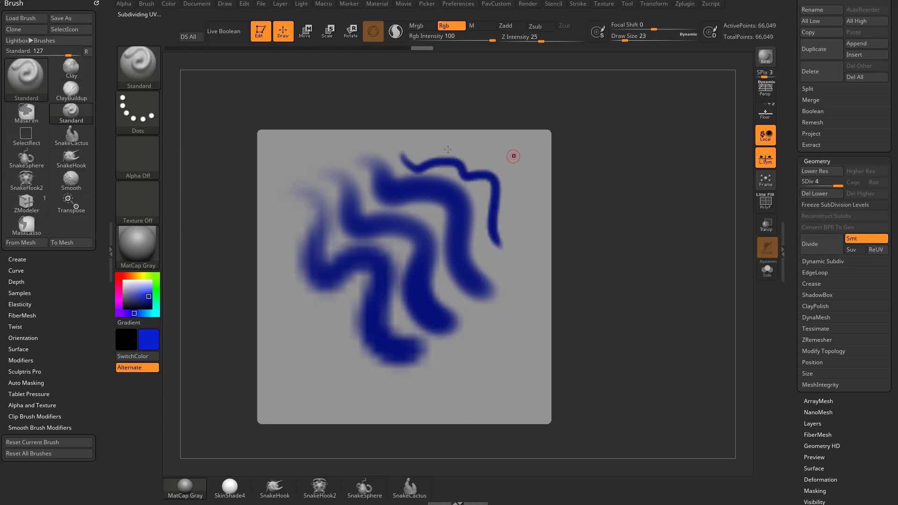
mouse_move(425, 148)
mouse_down()
mouse_move(486, 164)
mouse_move(527, 229)
mouse_up()
Subdivide the plane to SDiv 5 and paint thin strokes at draw size 14 by the upper right corner and the left edge
click(826, 237)
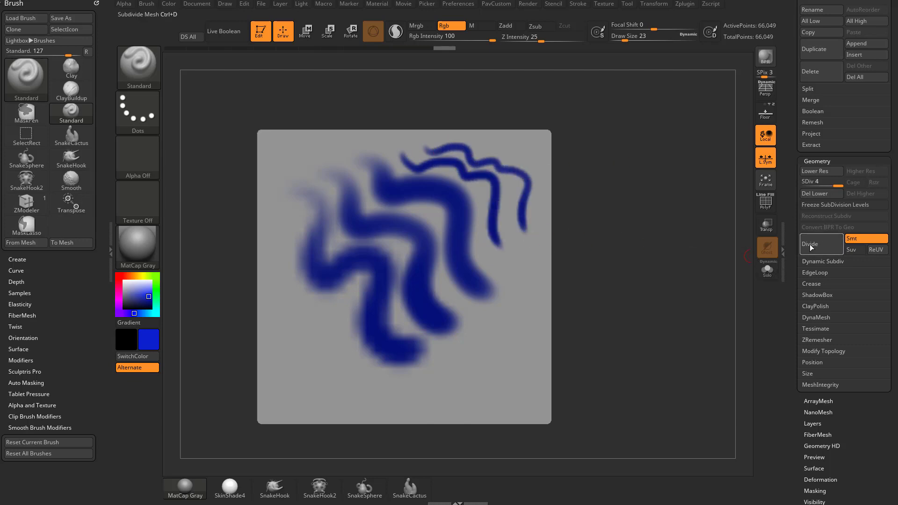
mouse_move(481, 149)
mouse_down()
mouse_move(546, 164)
mouse_move(556, 200)
mouse_up()
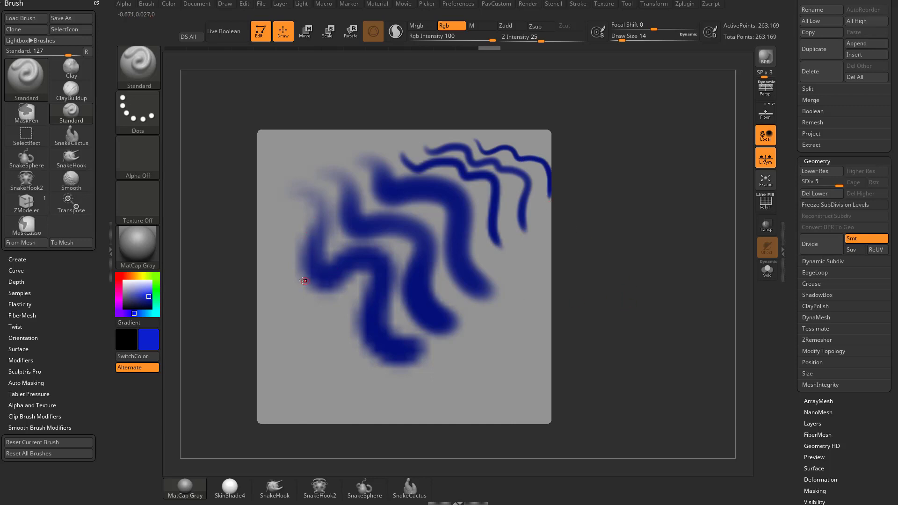
drag(316, 301, 352, 301)
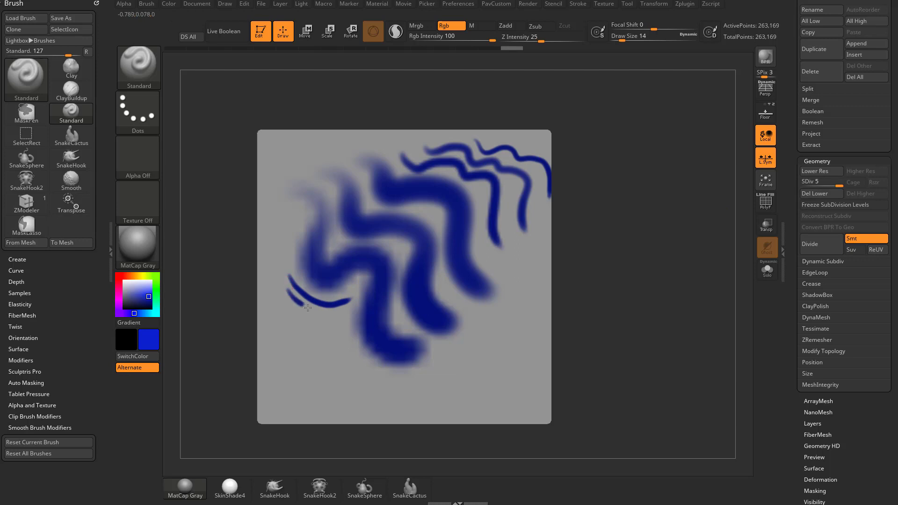
drag(308, 307, 313, 310)
Show the polyframe and examine the mesh density beneath the painted strokes at SDiv 5
click(765, 202)
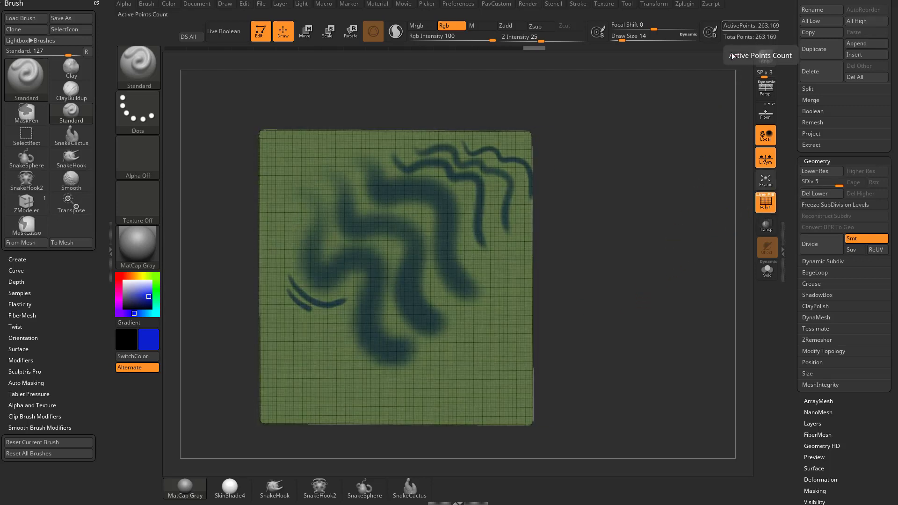
mouse_move(662, 159)
alt+mouse_down()
mouse_move(684, 108)
mouse_move(690, 173)
alt+mouse_up()
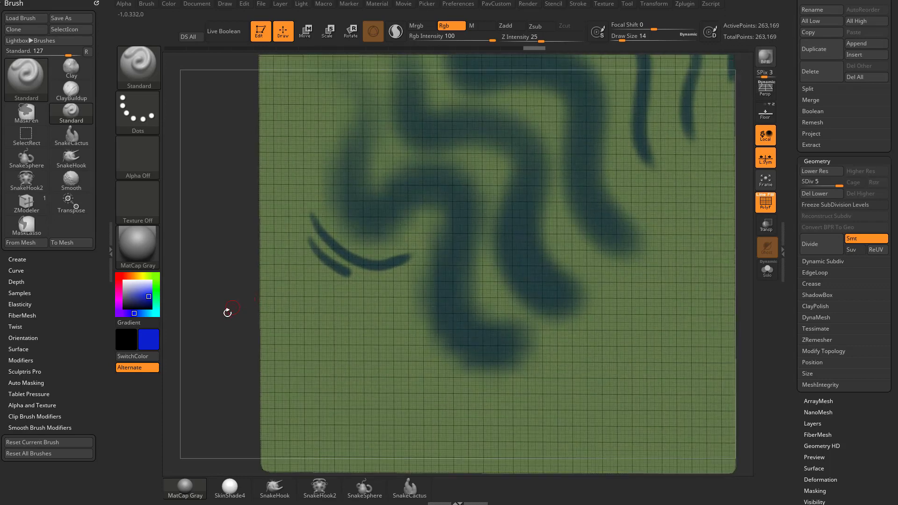
mouse_move(225, 318)
alt+mouse_down()
mouse_move(204, 311)
mouse_move(205, 319)
alt+mouse_up()
alt+drag(702, 185, 682, 247)
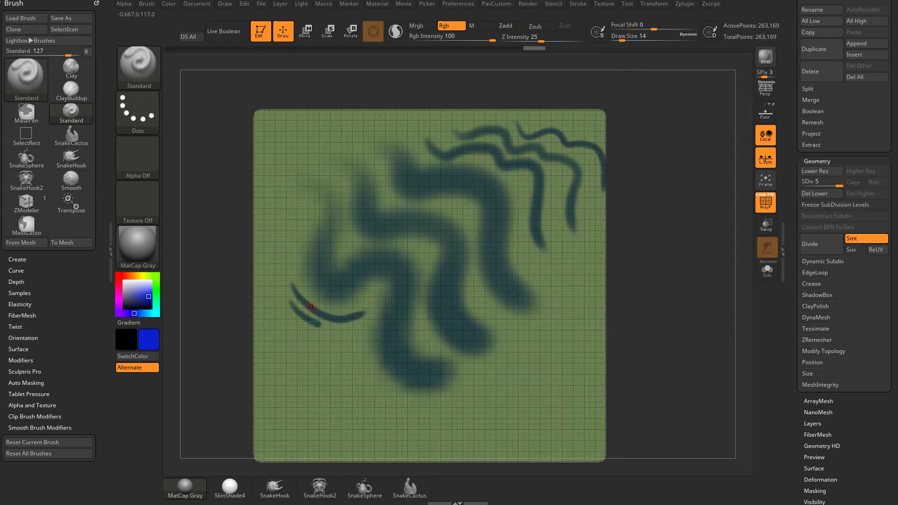
Lower the plane to SDiv 1, hide the polyframe and examine how the painted strokes look at that level
click(841, 205)
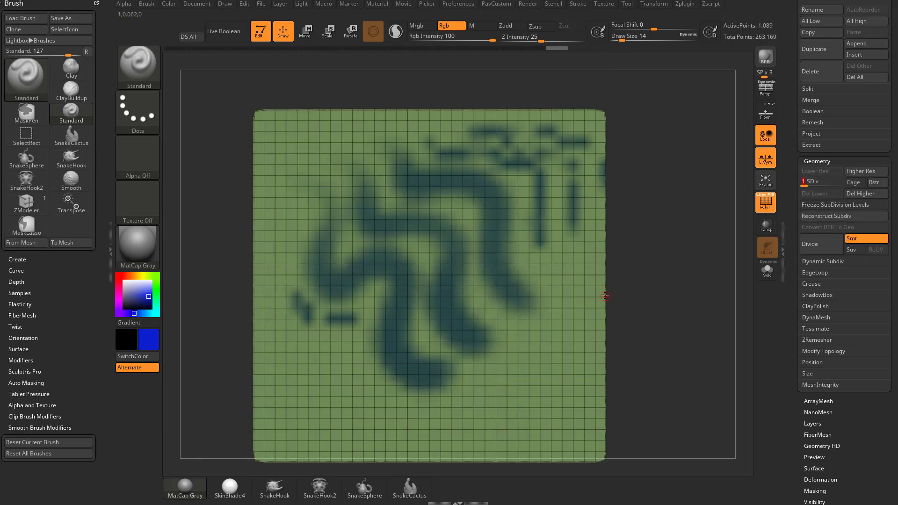
key(shift+f)
alt+drag(678, 277, 667, 255)
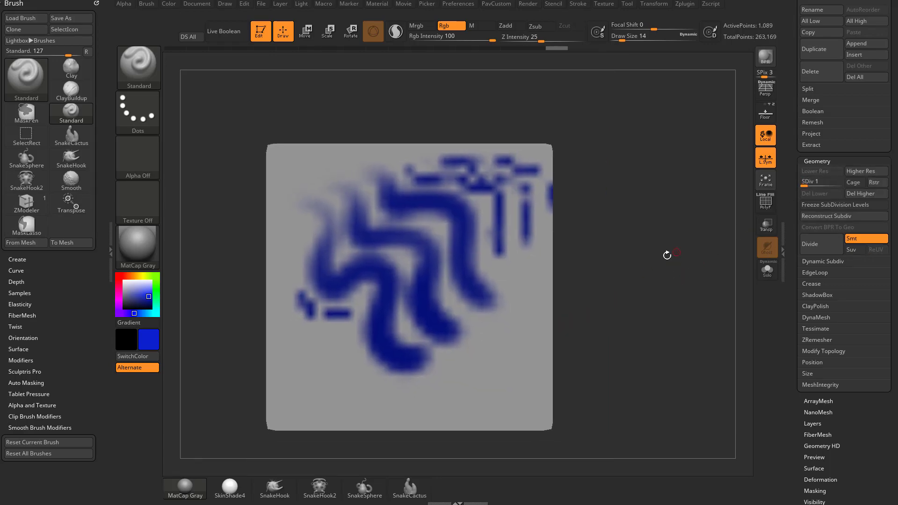
drag(632, 213, 608, 218)
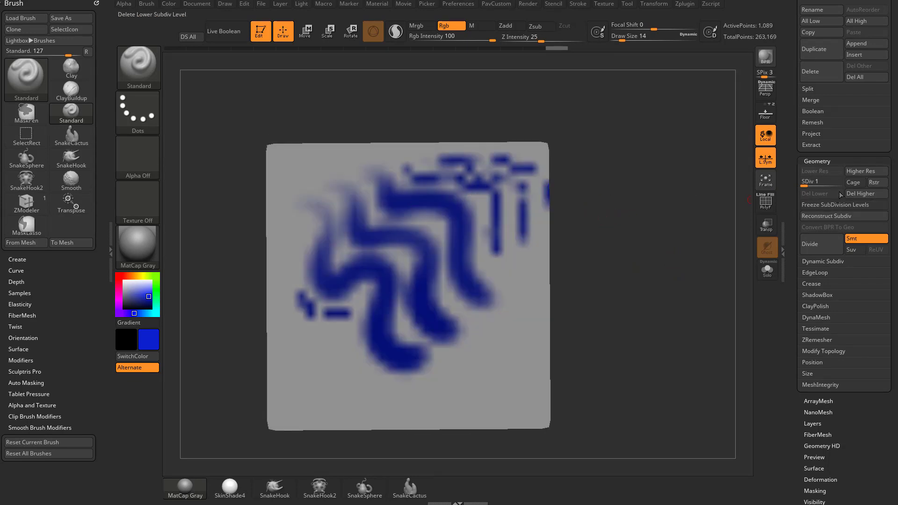
Compare the painted strokes at SDiv 5 and SDiv 2, and return the plane to SDiv 5
drag(825, 182, 829, 179)
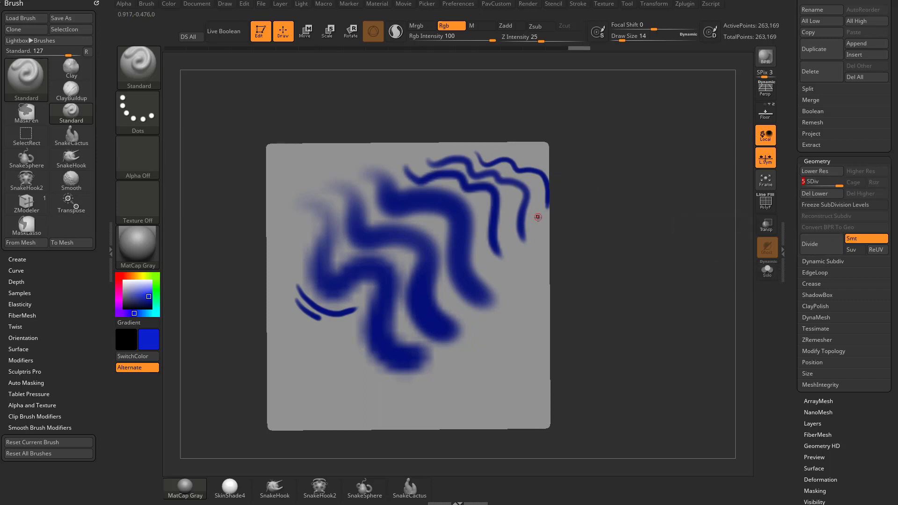
click(820, 181)
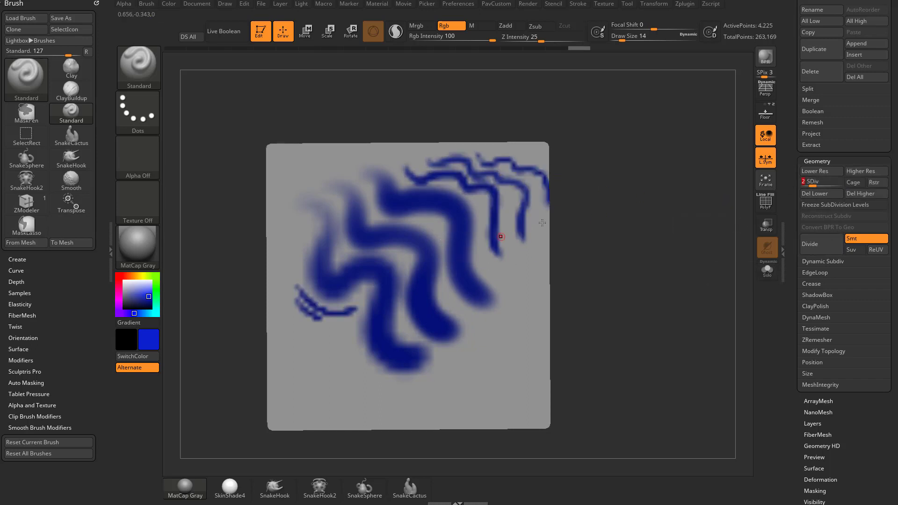
drag(808, 182, 845, 180)
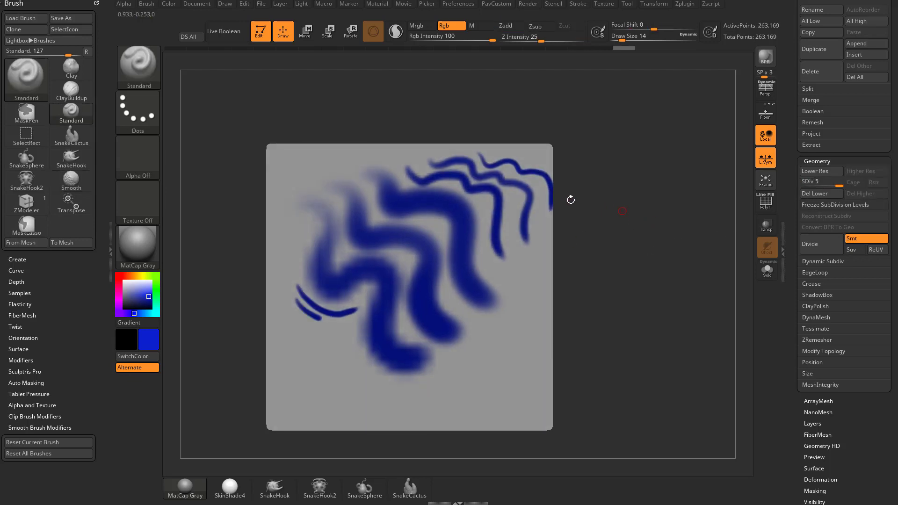
Paint a wavy green stroke over the middle blue stroke at draw size 27, and undo the extra black stroke made with the secondary color
click(156, 288)
key(bracketright)
key(bracketright)
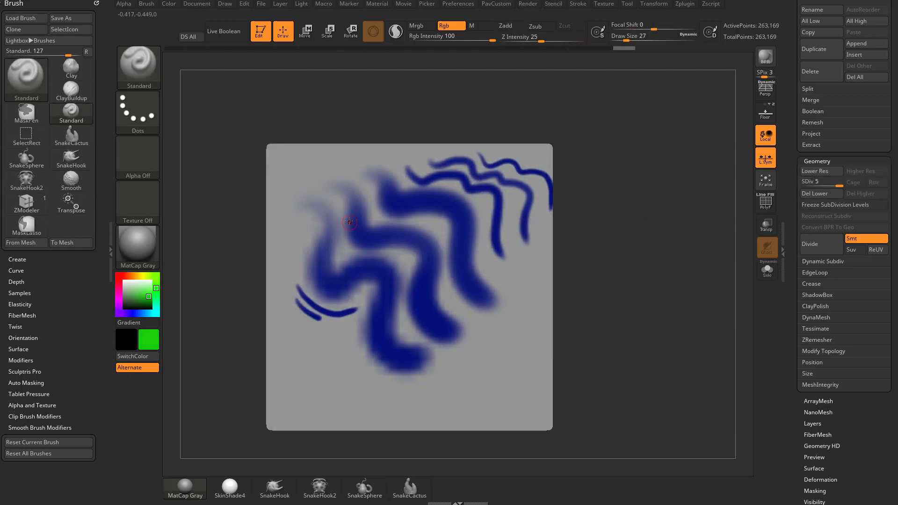
mouse_move(349, 222)
mouse_down()
mouse_move(424, 262)
mouse_move(456, 334)
mouse_up()
mouse_move(453, 289)
alt+mouse_down()
mouse_move(436, 302)
mouse_move(523, 304)
mouse_move(496, 255)
alt+mouse_up()
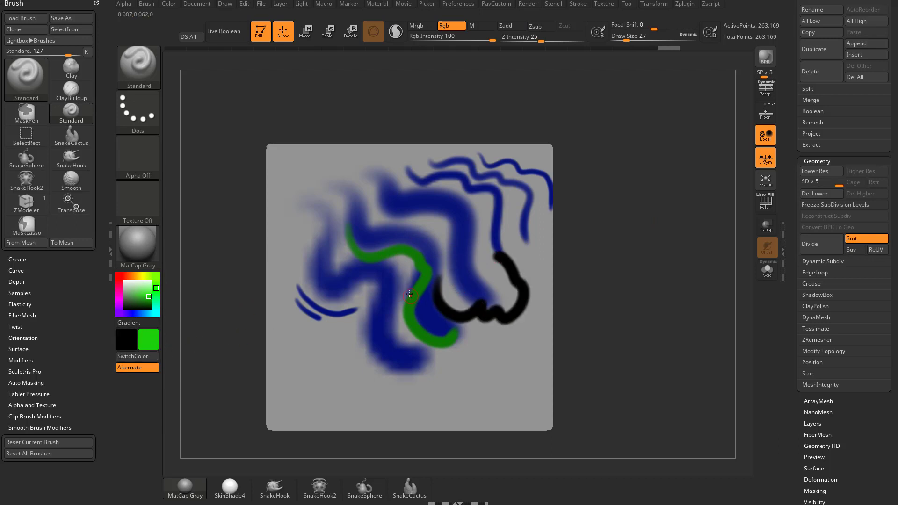
key(ctrl+z)
Blur the green stroke and the thin blue strokes at both sides with the Smooth brush at draw size 87
key(shift)
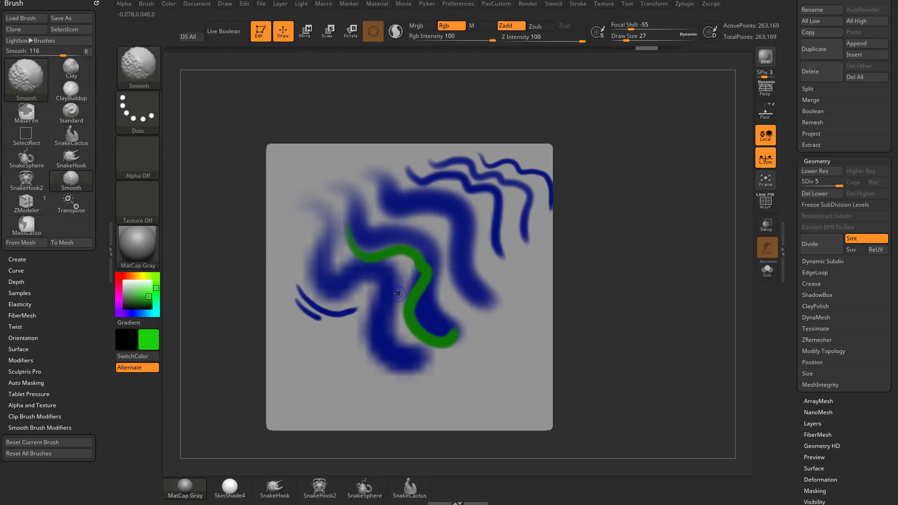
key(shift)
key(shift)
key(shift)
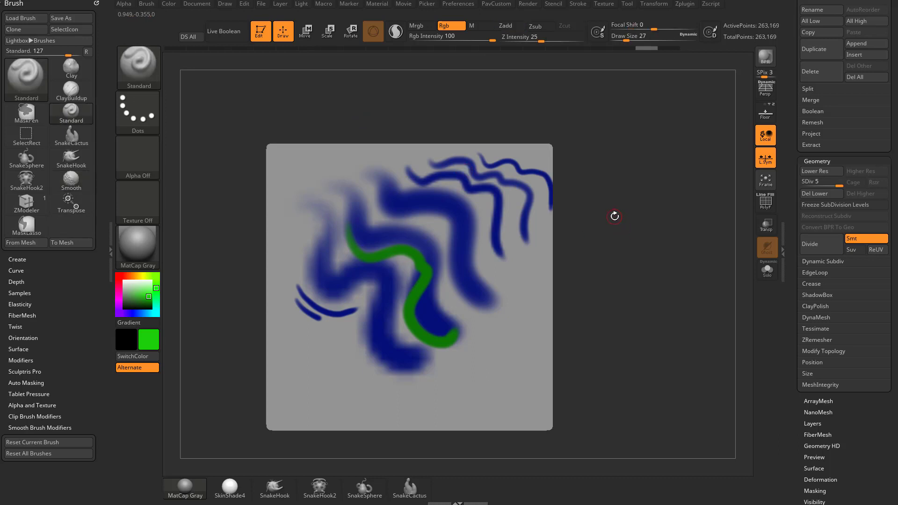
key(shift)
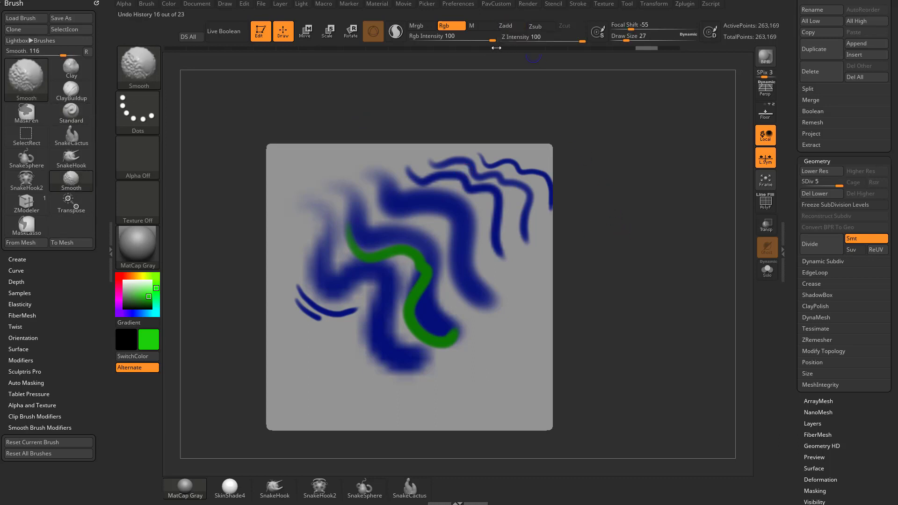
key(shift)
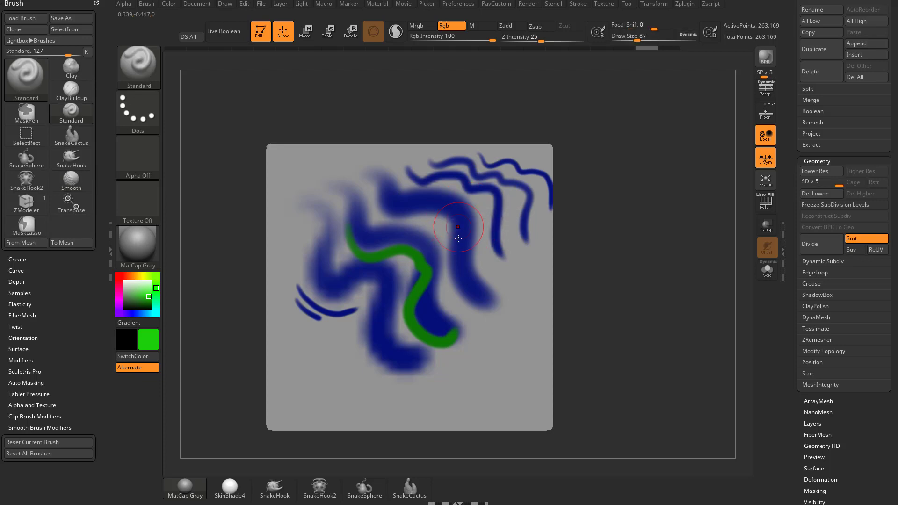
key(shift)
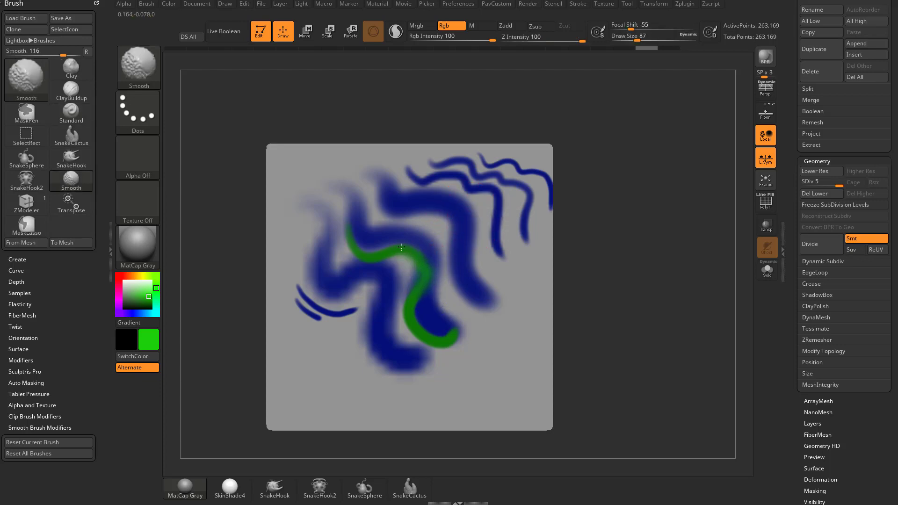
shift+drag(413, 263, 447, 334)
mouse_move(520, 173)
shift+mouse_down()
mouse_move(464, 169)
mouse_move(487, 219)
shift+mouse_up()
shift+drag(349, 280, 309, 306)
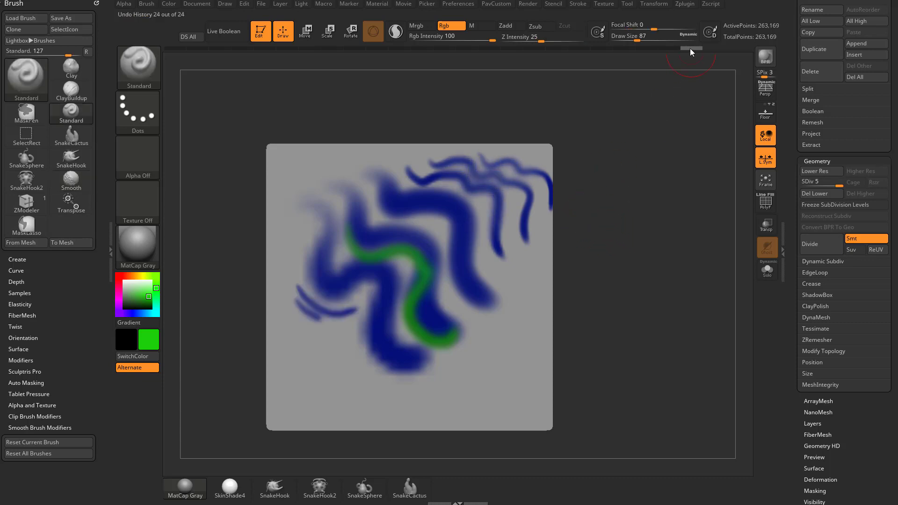
Step the undo history back to the blank, unsubdivided plane and divide it to SDiv 5
drag(690, 49, 263, 60)
click(767, 202)
click(771, 204)
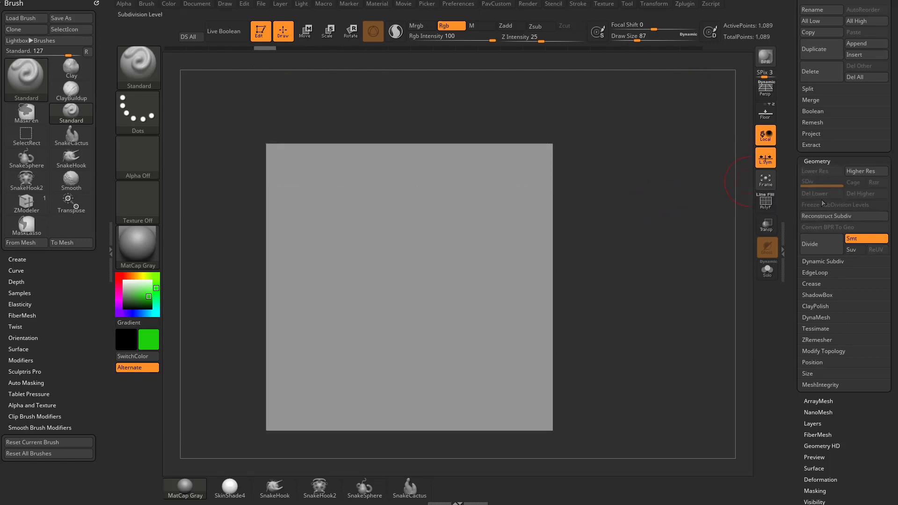
click(823, 243)
click(823, 242)
click(825, 242)
click(826, 242)
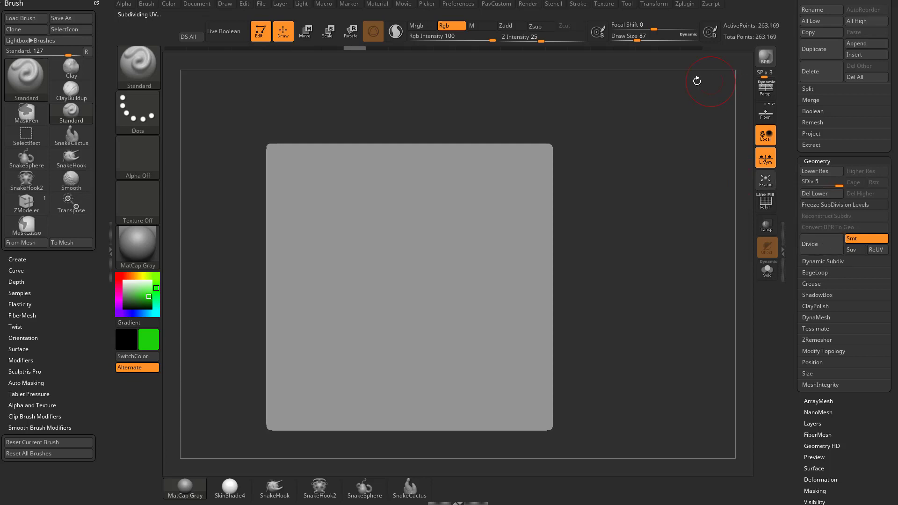
Paint trial green strokes across the plane, reducing the draw size to 54, and undo them
drag(351, 241, 532, 301)
key(ctrl+z)
click(335, 232)
key(s)
click(335, 235)
mouse_move(332, 233)
mouse_down()
mouse_move(439, 281)
mouse_move(572, 201)
mouse_up()
key(ctrl+z)
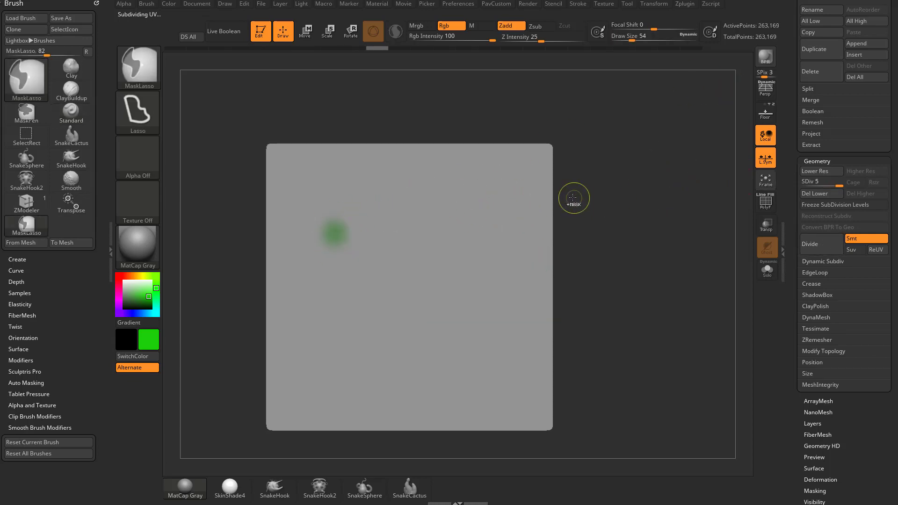
key(ctrl+z)
Expand the Lazy Mouse stroke settings, paint freehand trial strokes across the plane and undo them
click(577, 4)
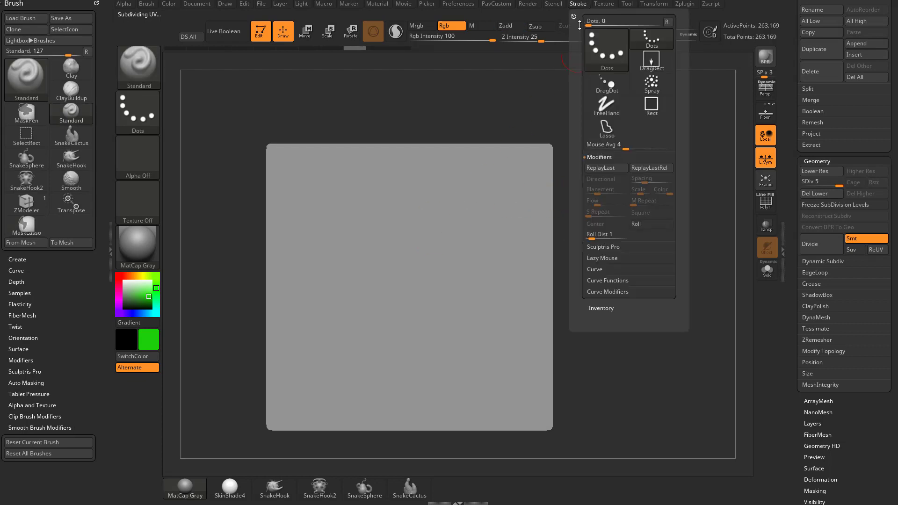
click(603, 257)
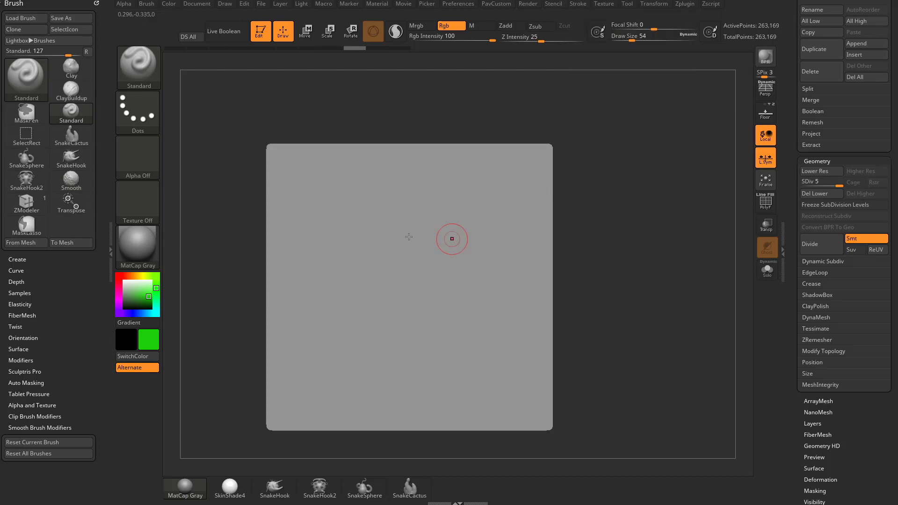
mouse_move(297, 188)
mouse_down()
mouse_move(323, 223)
mouse_move(411, 250)
mouse_move(399, 313)
mouse_move(391, 291)
mouse_move(395, 213)
mouse_move(419, 234)
mouse_move(320, 318)
mouse_move(468, 288)
mouse_up()
key(ctrl+z)
key(s)
key(ctrl+z)
drag(377, 229, 538, 248)
key(ctrl+z)
Choose dark gray as the paint color, test it with a stroke down the plane's center at draw size 13, and undo the stroke
click(124, 298)
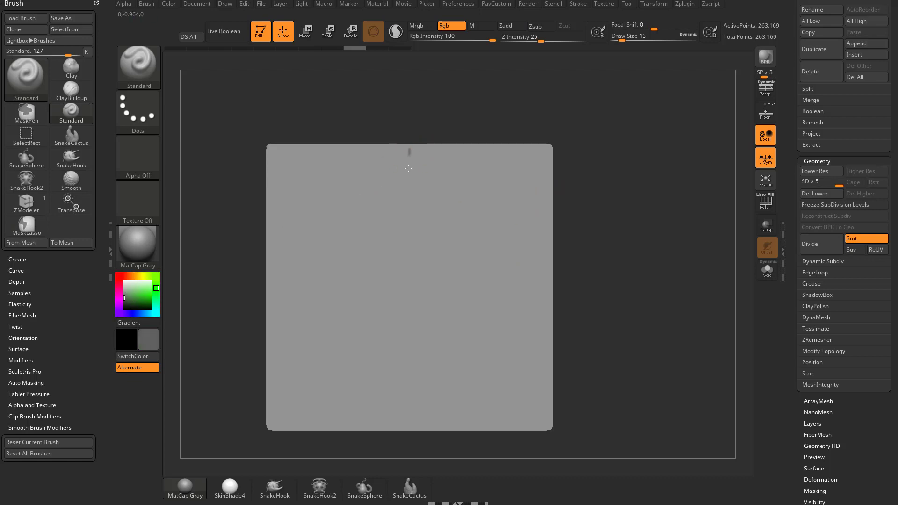
drag(408, 168, 418, 414)
key(ctrl+z)
Turn on LazyMouse and paint a mirrored stroke at draw size 20 down from the plane's upper edge and diagonally outward
click(580, 4)
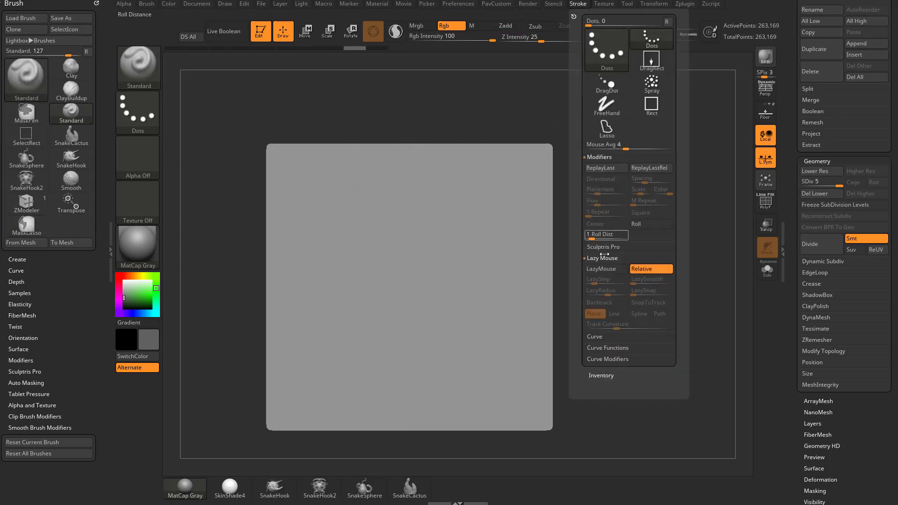
click(601, 268)
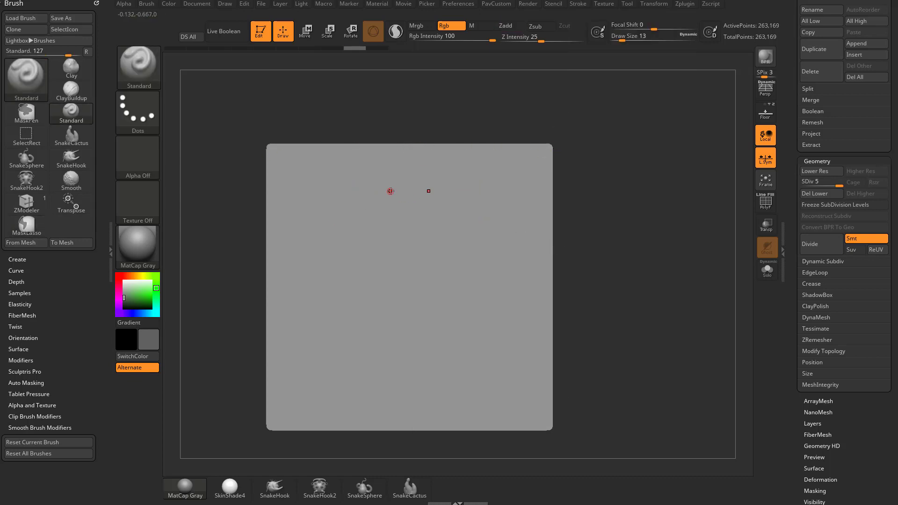
key(bracketleft)
drag(373, 163, 388, 253)
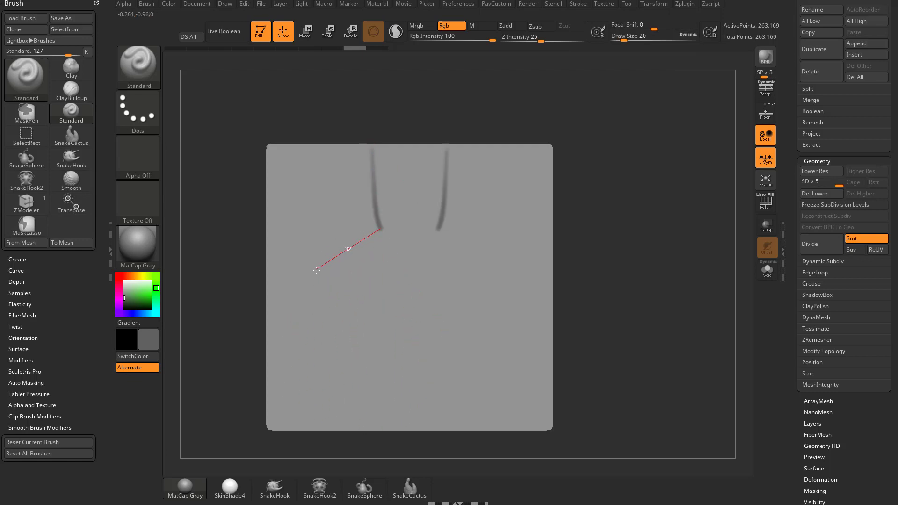
drag(317, 270, 317, 271)
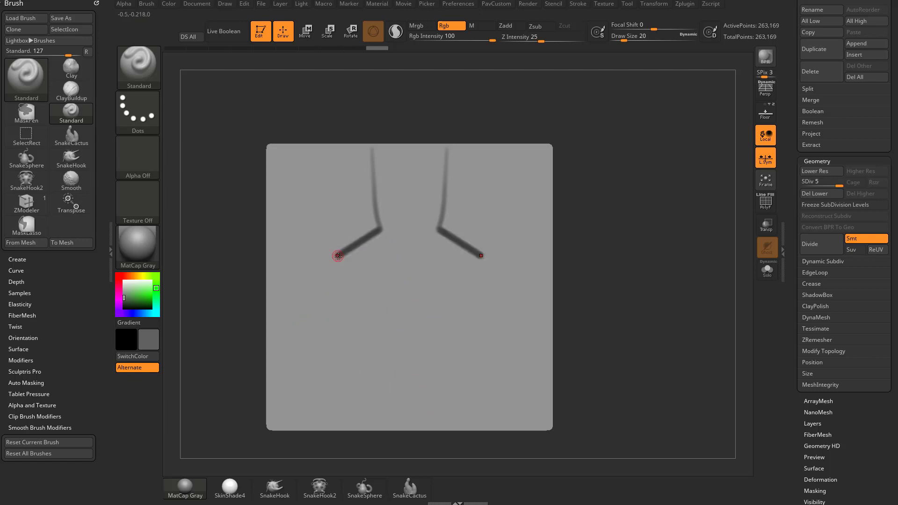
Adjust the LazyRadius and paint connected mirrored straight lines forming an angular outline over the plane's lower half
click(577, 4)
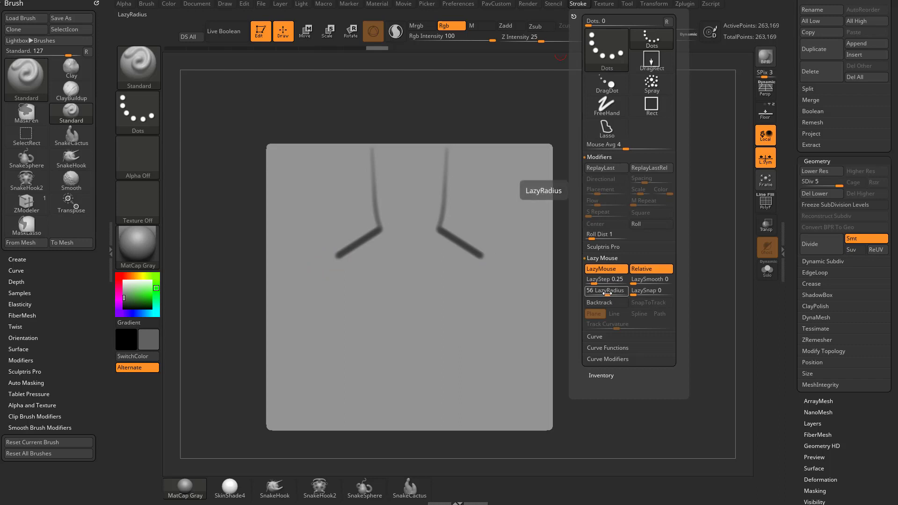
drag(608, 293, 595, 295)
mouse_move(371, 324)
mouse_down()
mouse_move(358, 298)
mouse_move(326, 352)
mouse_up()
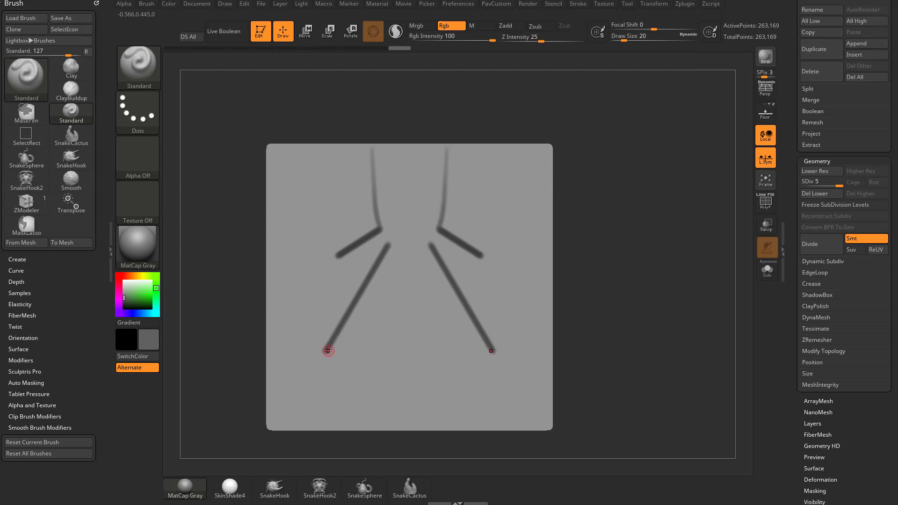
drag(404, 399, 405, 399)
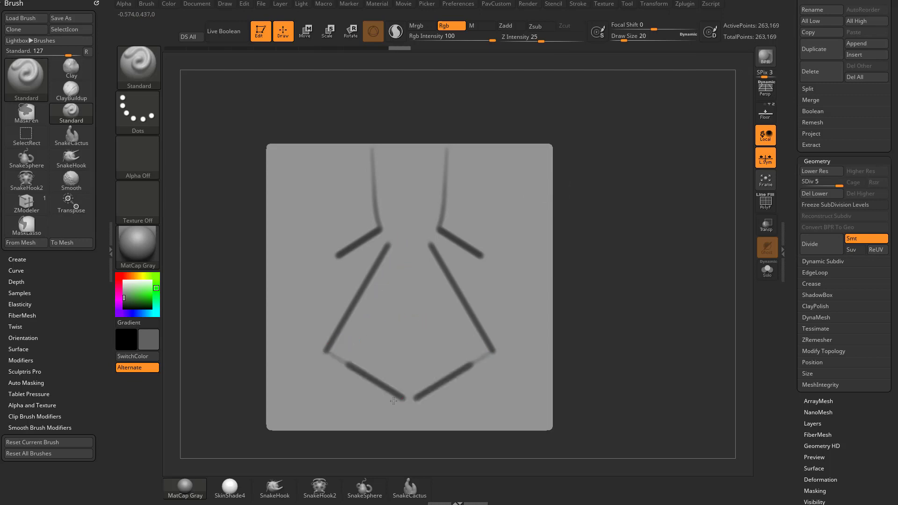
drag(294, 358, 296, 349)
drag(313, 300, 344, 246)
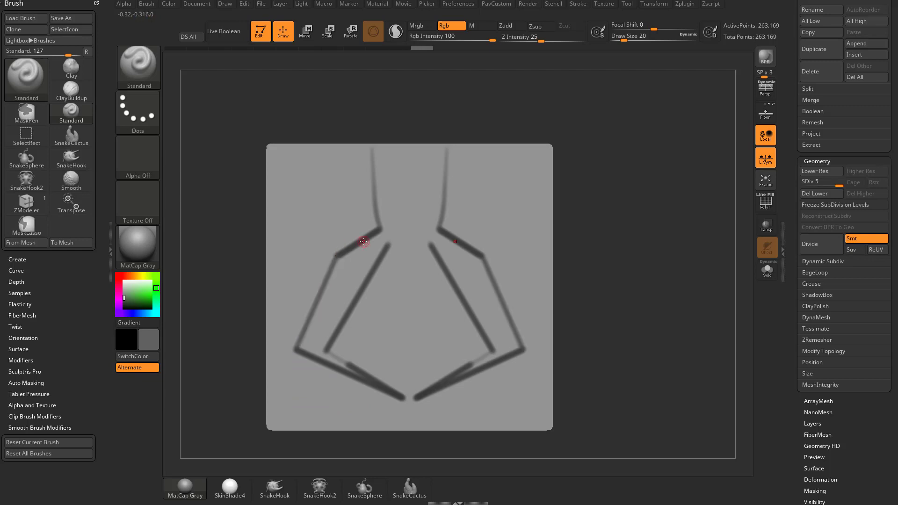
Paint more mirrored trial strokes and undo all the gray strokes back to the blank plane
click(573, 4)
drag(499, 170, 504, 228)
mouse_move(515, 301)
mouse_down()
mouse_move(451, 271)
mouse_move(423, 332)
mouse_up()
key(ctrl+z)
key(ctrl+z)
key(ctrl+z)
key(ctrl+z)
key(ctrl+z)
key(ctrl+z)
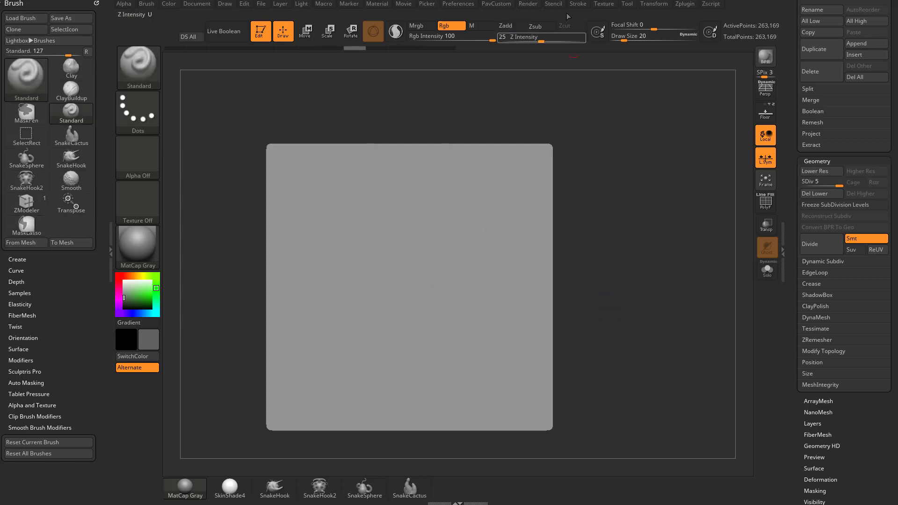
Paint mirrored vertical, horizontal and diagonal straight lines at draw size 20 that cross near each side of the plane
click(577, 4)
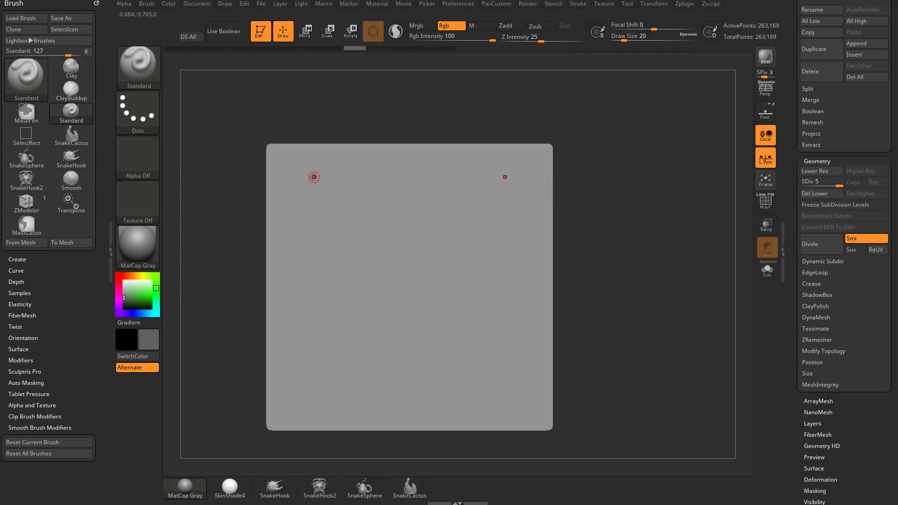
drag(314, 177, 323, 215)
mouse_move(343, 340)
mouse_down()
mouse_move(341, 201)
mouse_move(358, 330)
mouse_up()
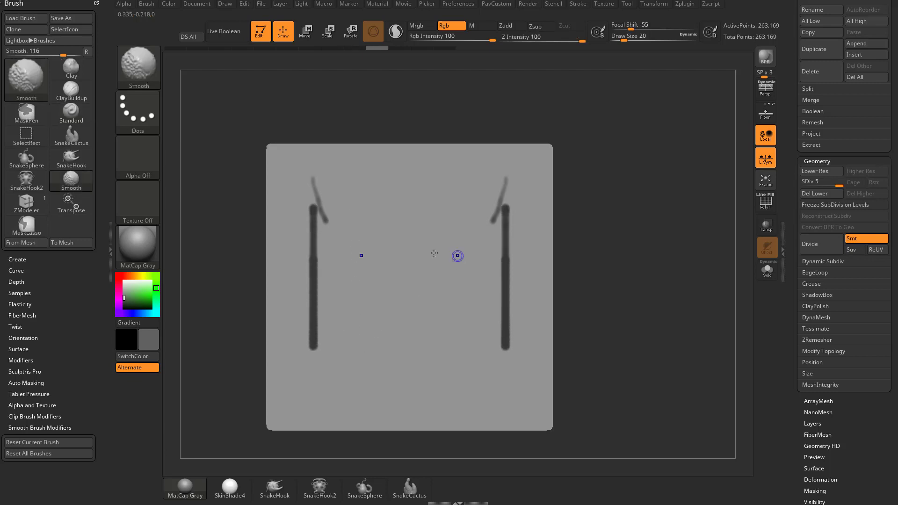
mouse_move(310, 261)
mouse_down()
mouse_move(393, 261)
mouse_move(289, 261)
mouse_move(364, 212)
mouse_move(279, 294)
mouse_up()
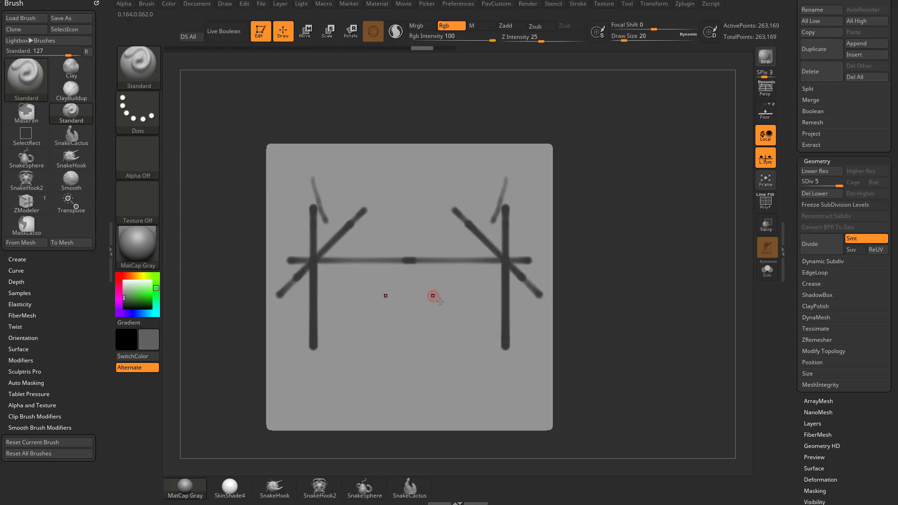
drag(319, 265, 392, 336)
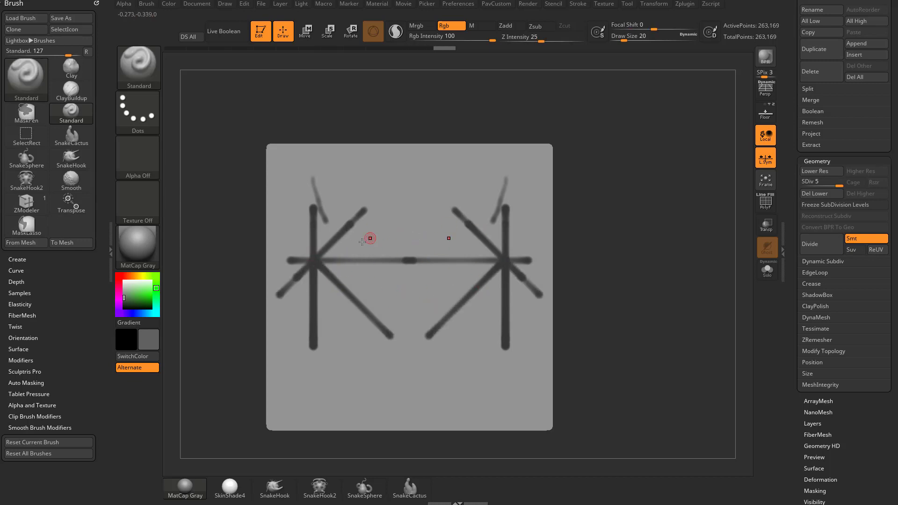
Reduce the draw size to 16, paint a mirrored pair of short vertical lines, and undo all the strokes on the plane
key([)
mouse_move(381, 182)
mouse_down()
mouse_move(381, 271)
mouse_move(381, 174)
mouse_up()
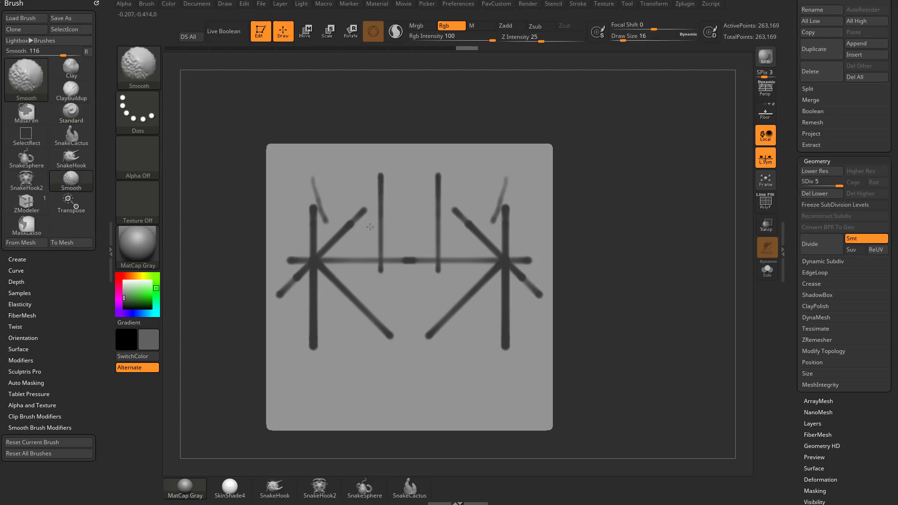
drag(438, 228, 520, 229)
key(ctrl+z)
key(ctrl+z)
key(ctrl+z)
key(ctrl+z)
key(ctrl+z)
key(ctrl+z)
key(ctrl+z)
key(ctrl+z)
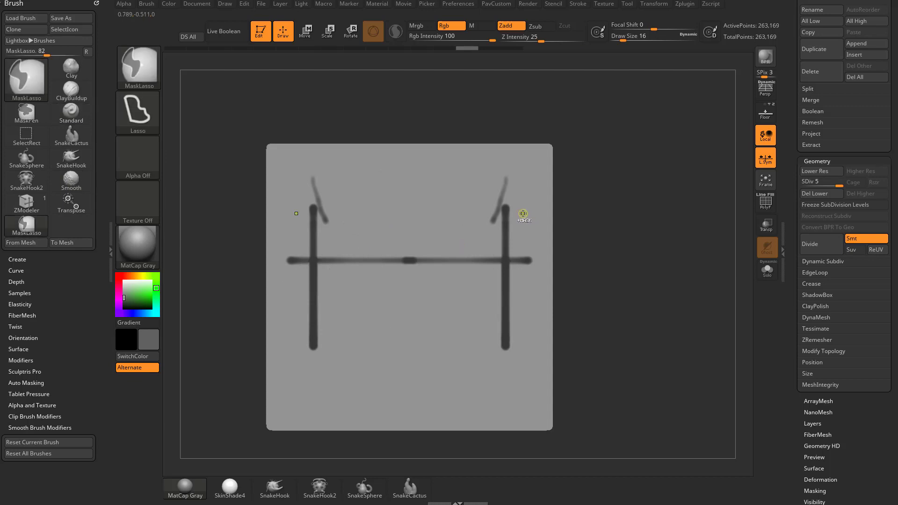
Switch to the Transpose line, draw it diagonally from the plane's upper-left to lower-right corner, and take the plane back to SDiv 4
key(w)
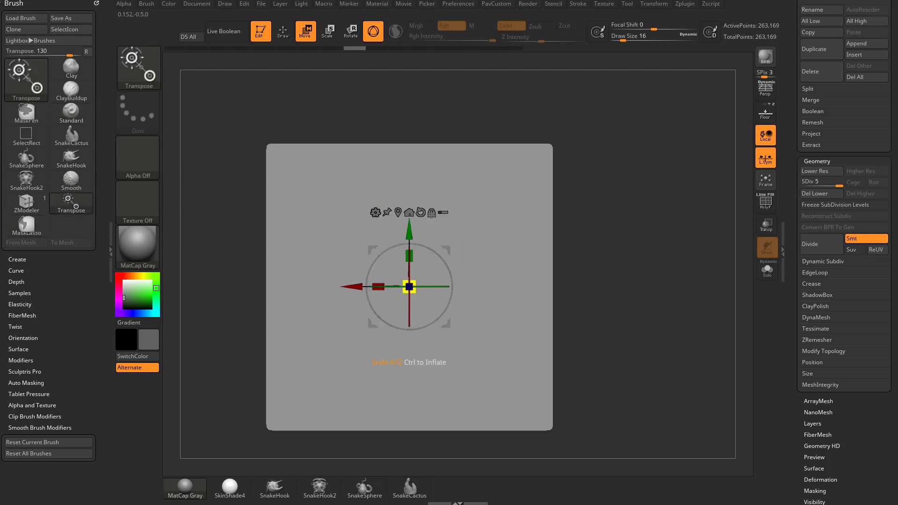
key(y)
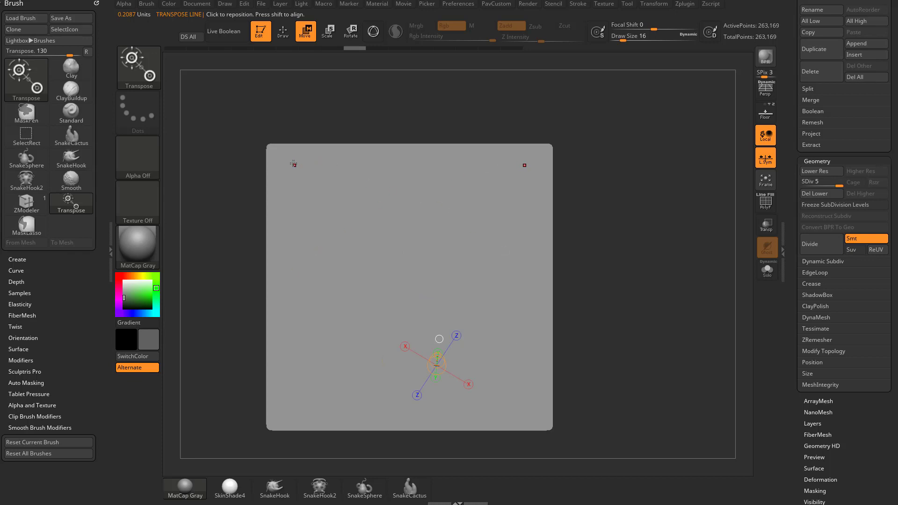
drag(308, 155, 532, 396)
key(shift+d)
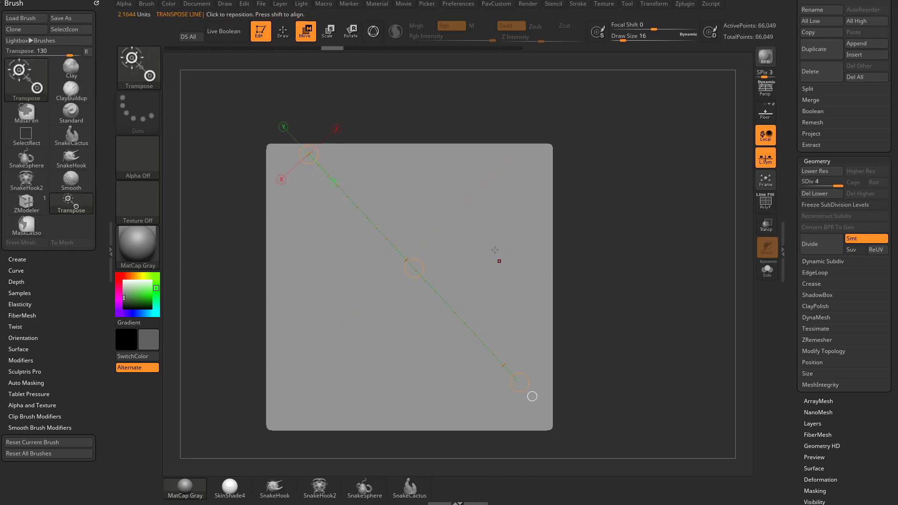
Redraw the Transpose line diagonally across the plane, rotate the view until the line lies horizontal, and return to Draw mode
drag(375, 165, 529, 184)
mouse_move(285, 214)
mouse_down()
mouse_move(301, 213)
mouse_move(377, 313)
mouse_move(531, 387)
mouse_move(536, 276)
mouse_move(311, 221)
mouse_move(395, 333)
mouse_move(555, 363)
mouse_up()
key(ctrl)
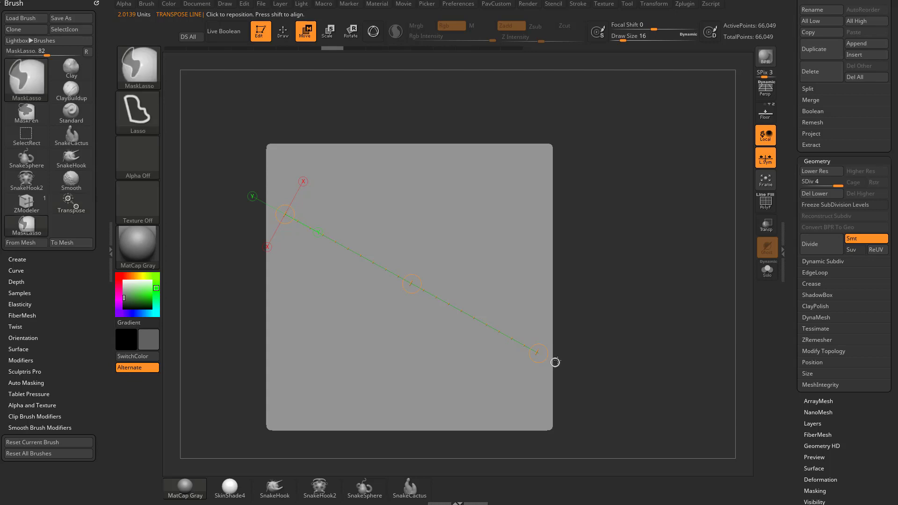
key(shift)
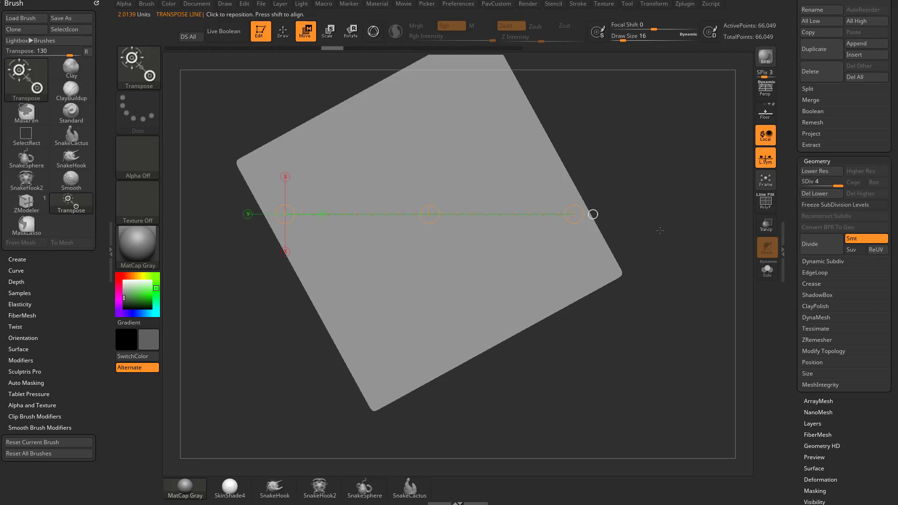
key(q)
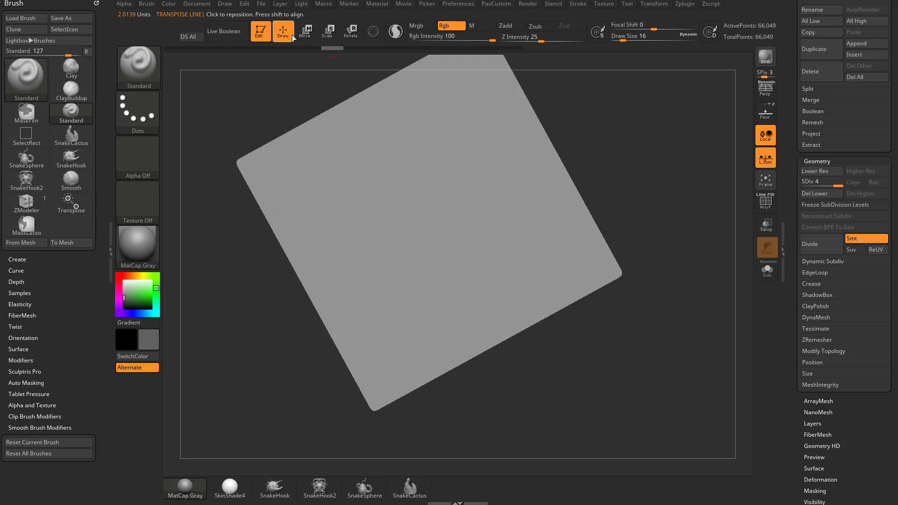
Paint a straight stroke along the Transpose line, square the view back to the plane, and undo the stroke
click(311, 40)
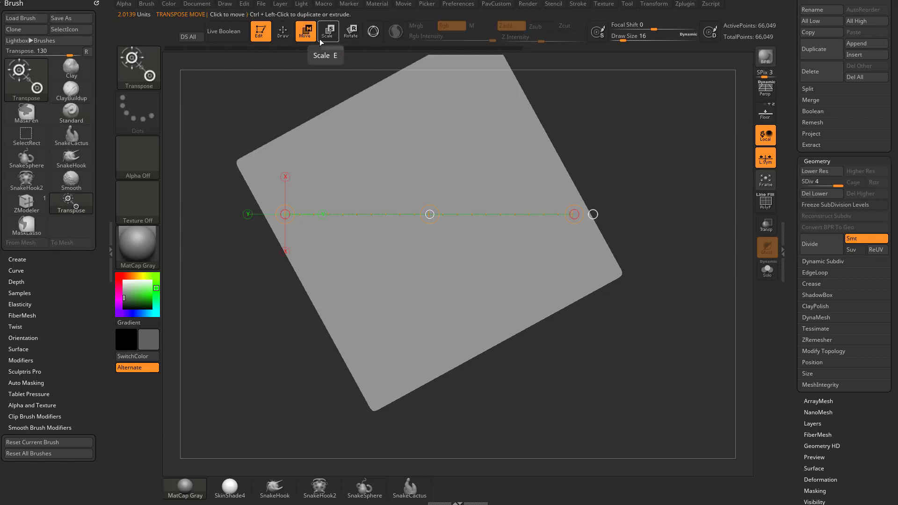
key(q)
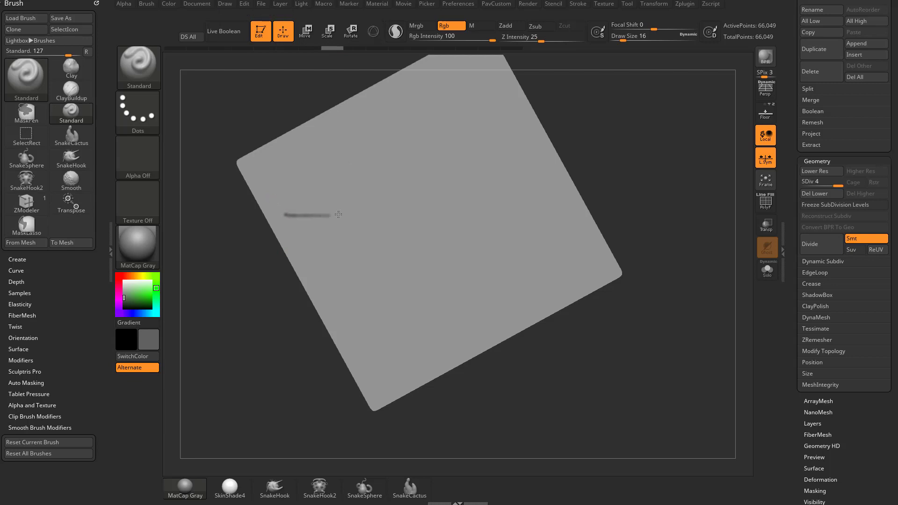
mouse_move(338, 214)
mouse_down()
mouse_move(571, 215)
mouse_move(286, 203)
mouse_move(572, 203)
mouse_up()
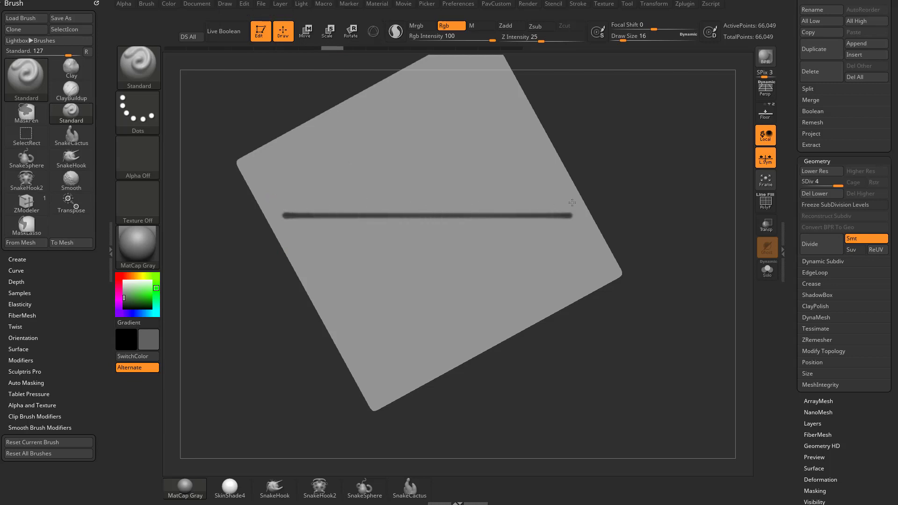
drag(383, 197, 294, 193)
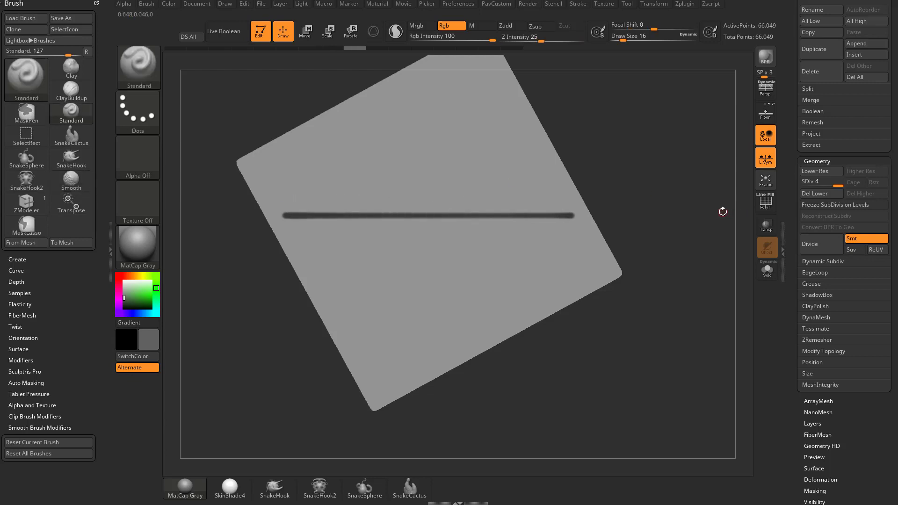
mouse_move(721, 211)
shift+mouse_down()
mouse_move(695, 216)
mouse_move(686, 204)
shift+mouse_up()
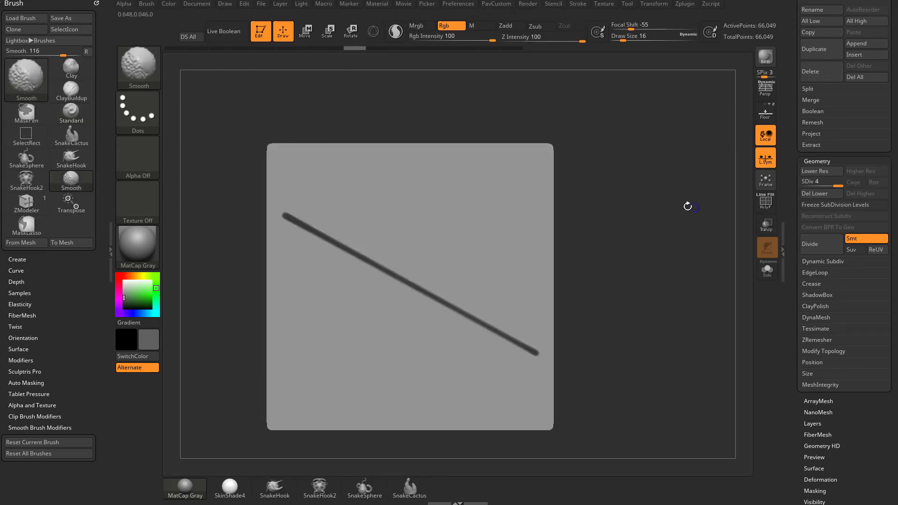
key(ctrl+z)
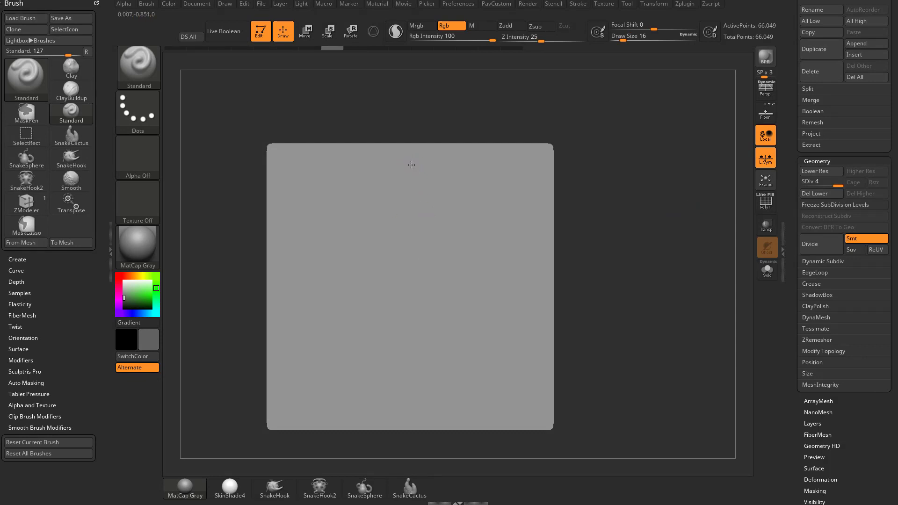
Sketch a face on the plane with symmetry: a vertical centre line, a rounded cranium, mirrored eyes, a nose and cheek marks
drag(411, 165, 410, 404)
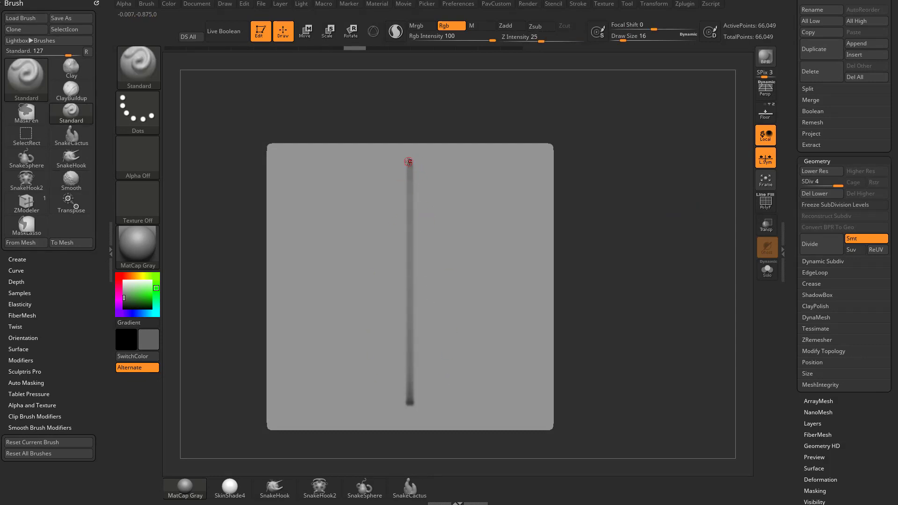
mouse_move(408, 162)
mouse_down()
mouse_move(369, 183)
mouse_move(354, 259)
mouse_move(387, 270)
mouse_move(452, 250)
mouse_up()
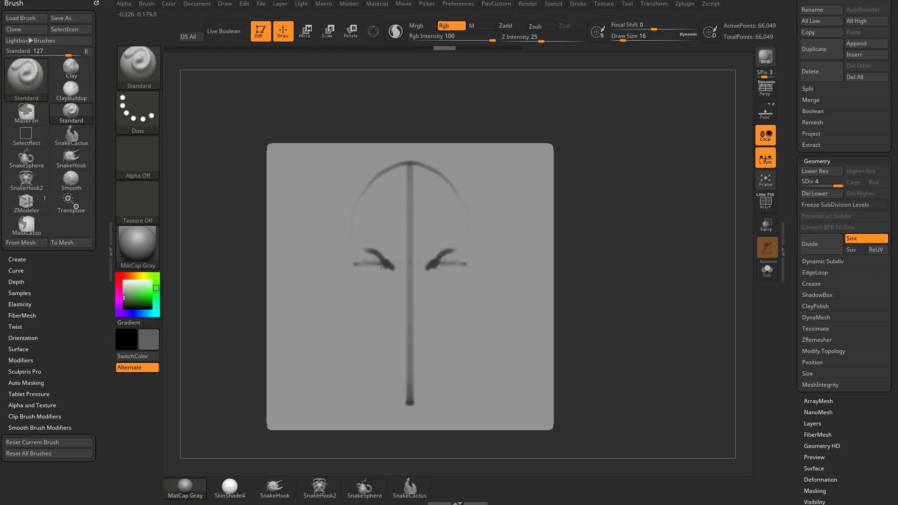
mouse_move(381, 266)
mouse_down()
mouse_move(355, 263)
mouse_move(373, 273)
mouse_move(385, 267)
mouse_up()
drag(405, 307, 414, 310)
drag(399, 302, 410, 307)
drag(353, 282, 361, 307)
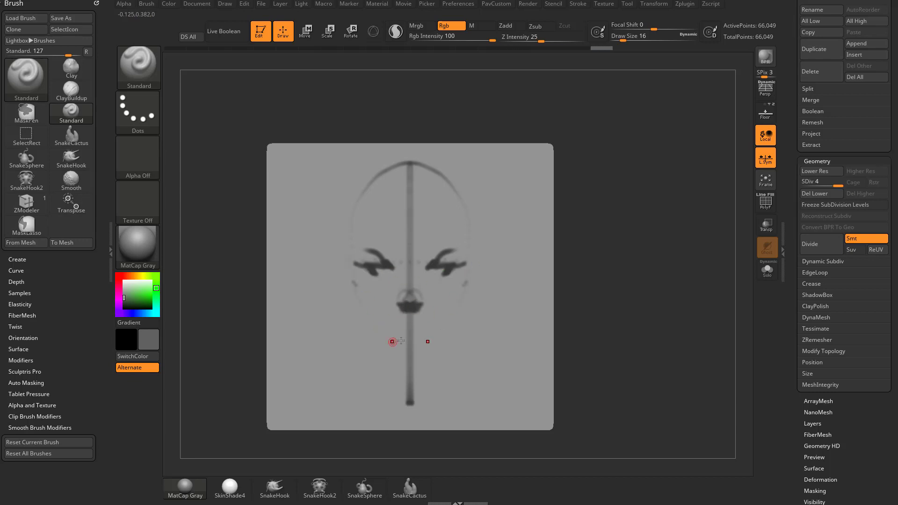
Paint the mouth below the nose, the jawline tapering to the chin, and mirrored ears on the face sketch
drag(405, 329, 431, 330)
drag(361, 305, 410, 365)
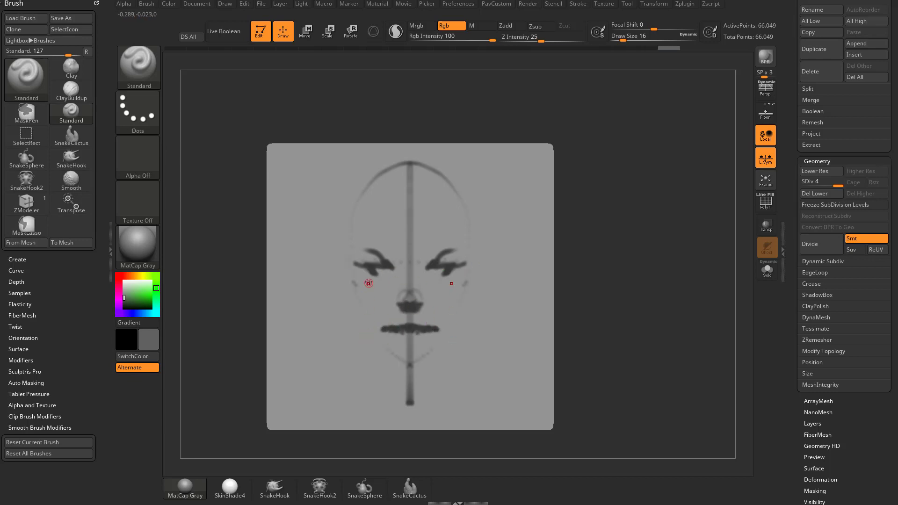
mouse_move(350, 250)
mouse_down()
mouse_move(340, 306)
mouse_move(401, 362)
mouse_up()
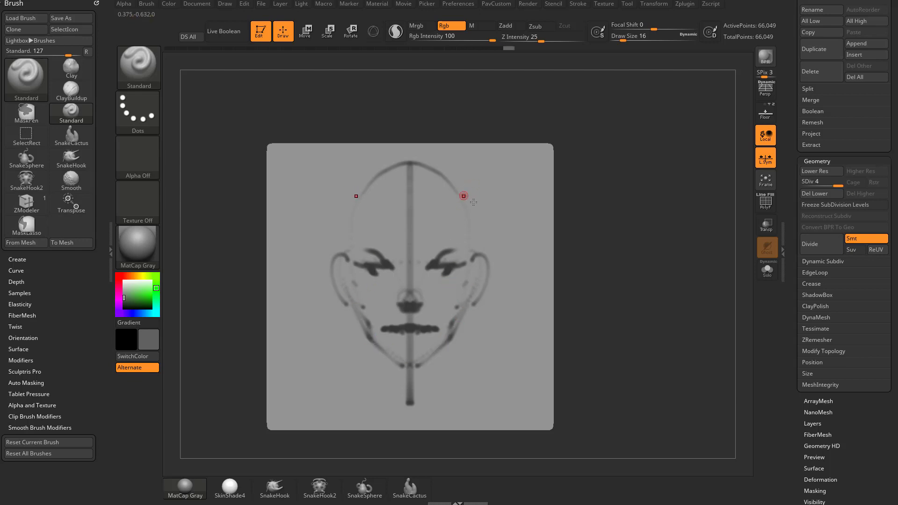
Scrub back through the undo history and return to the finished face sketch
mouse_move(636, 233)
mouse_down()
mouse_move(596, 235)
mouse_move(640, 229)
mouse_up()
mouse_move(507, 47)
mouse_down()
mouse_move(385, 65)
mouse_move(282, 46)
mouse_move(309, 49)
mouse_up()
drag(366, 55, 511, 60)
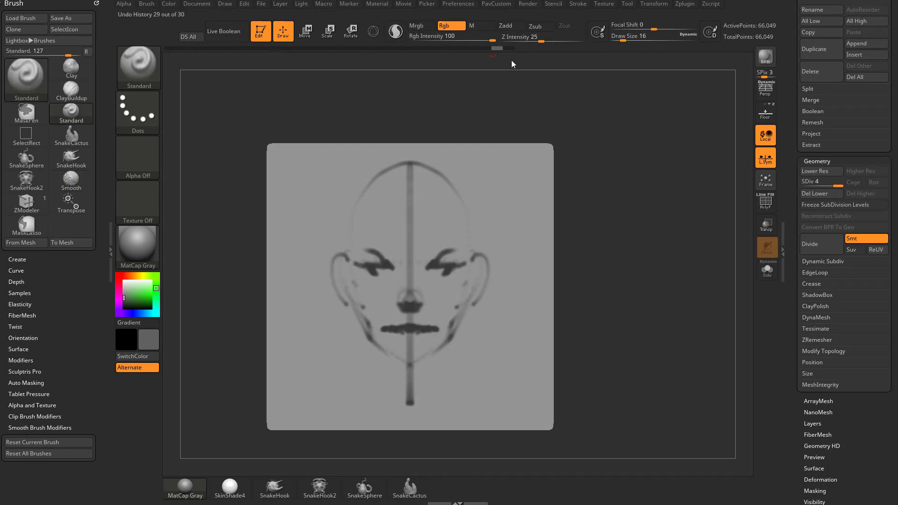
Set the current color to white (255, 255, 255) and fill the plane with it at Rgb Intensity 100
click(169, 4)
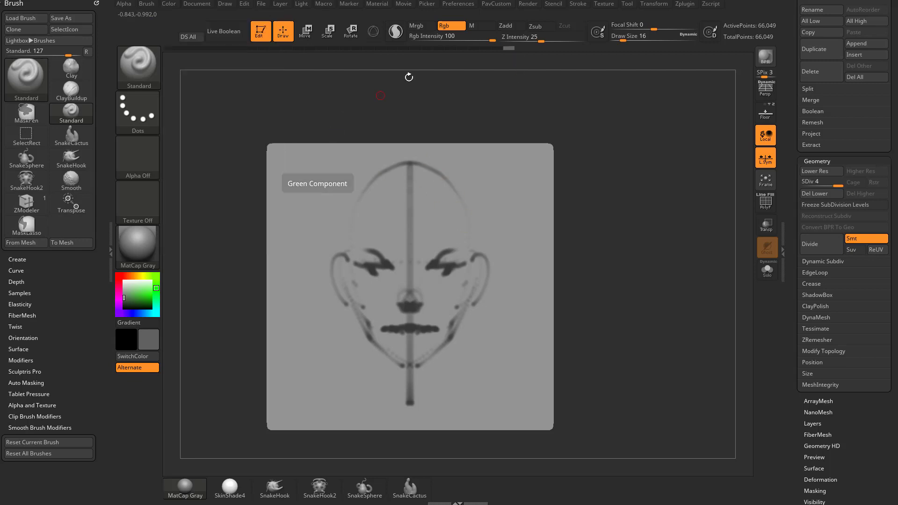
click(169, 4)
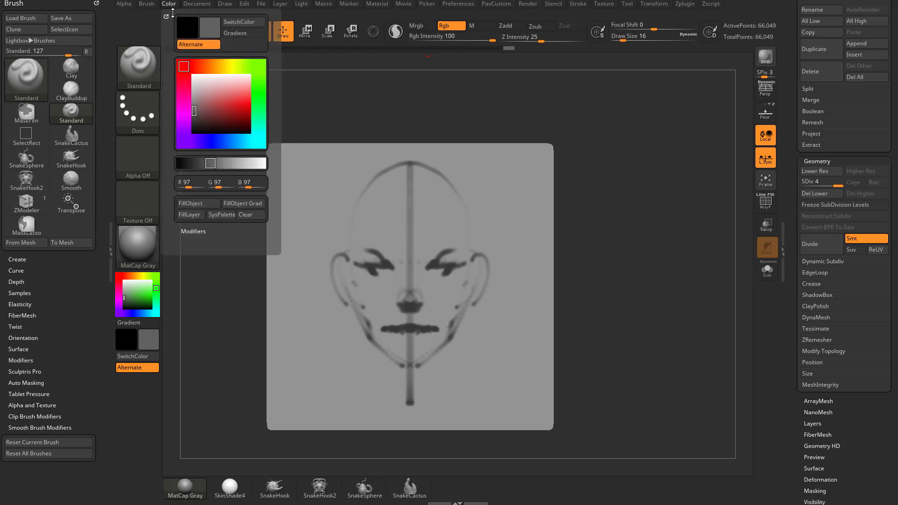
drag(195, 102, 190, 71)
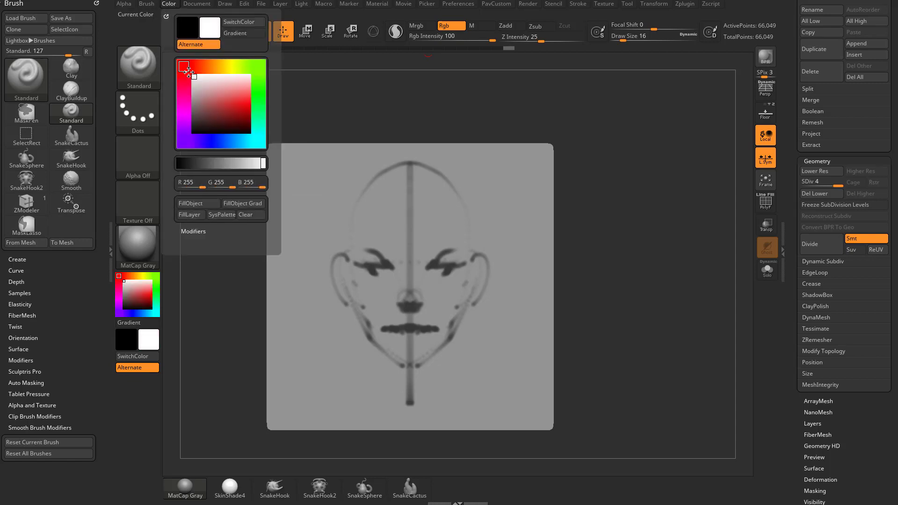
click(215, 205)
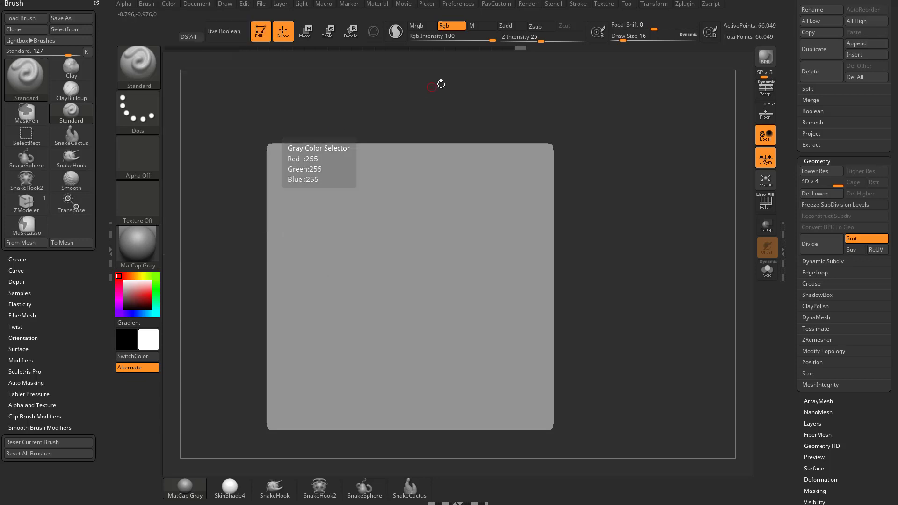
Undo the full-strength fill and refill the plane with white at Rgb Intensity 26
key(ctrl+z)
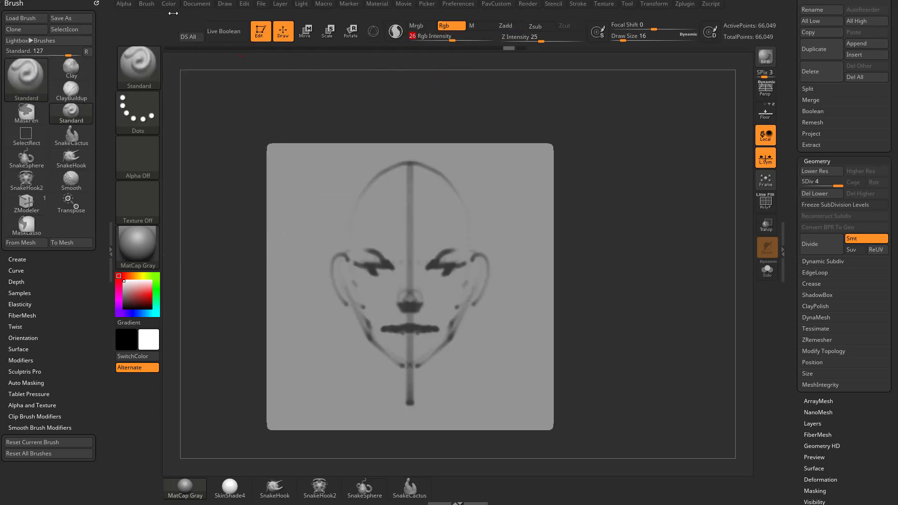
click(169, 4)
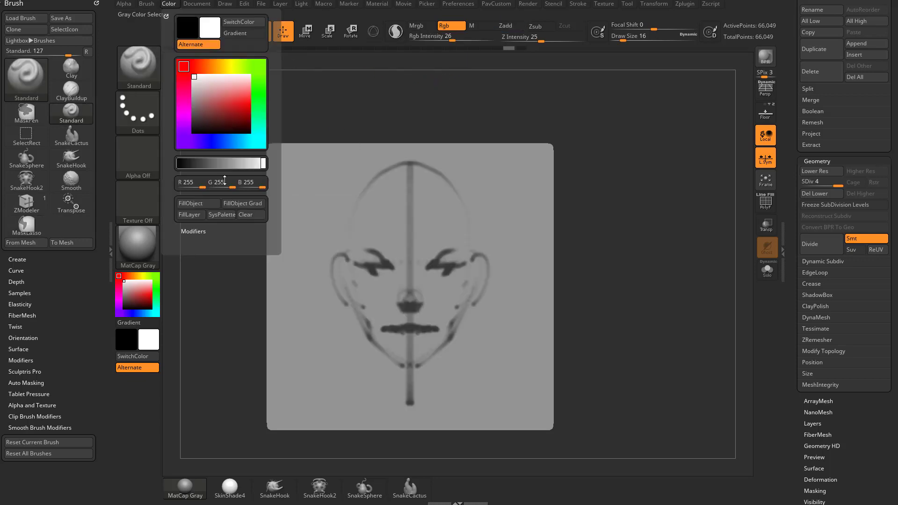
click(207, 203)
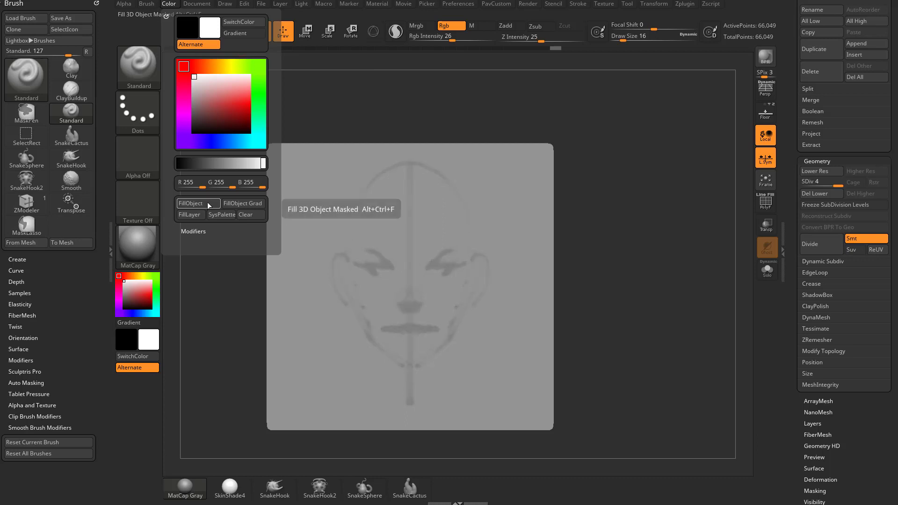
Pick a dark gray (40, 40, 40), set the draw size to 9, and paint finer eyes and brows over the faded sketch
text(c)
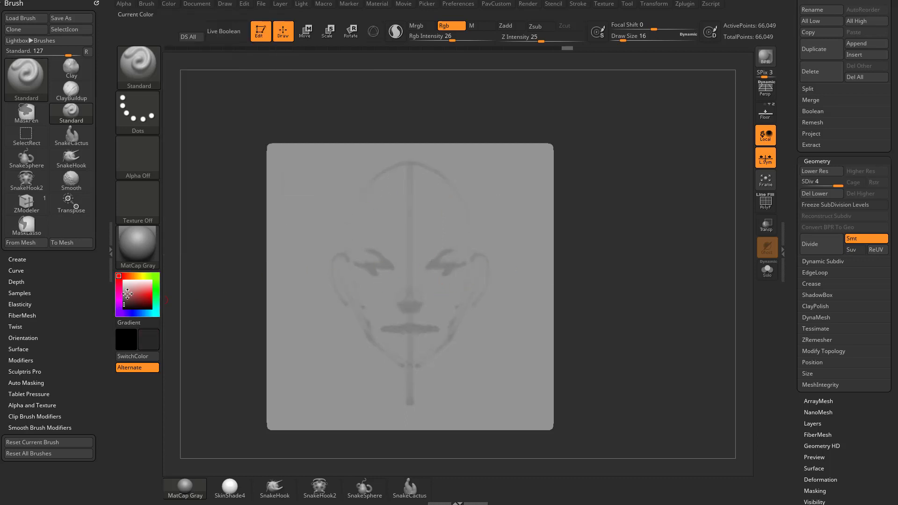
text(s9)
key(Return)
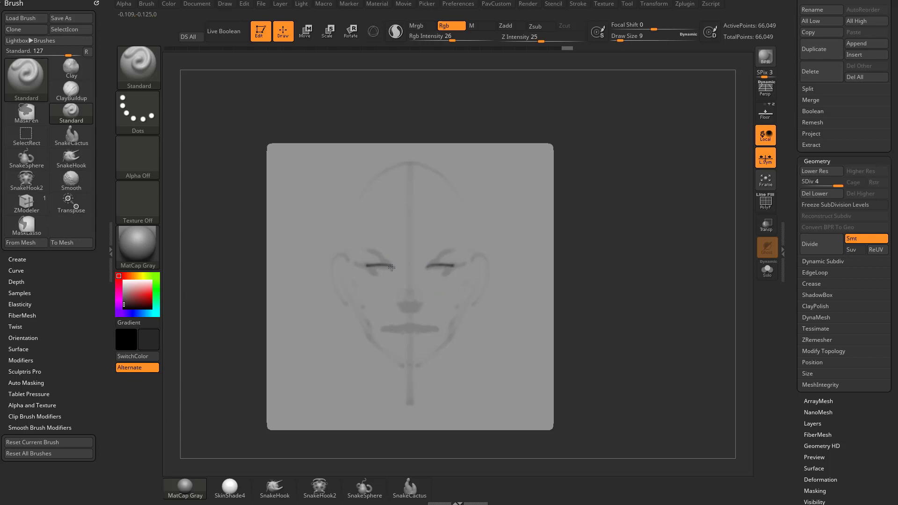
drag(365, 263, 371, 269)
drag(454, 248, 431, 258)
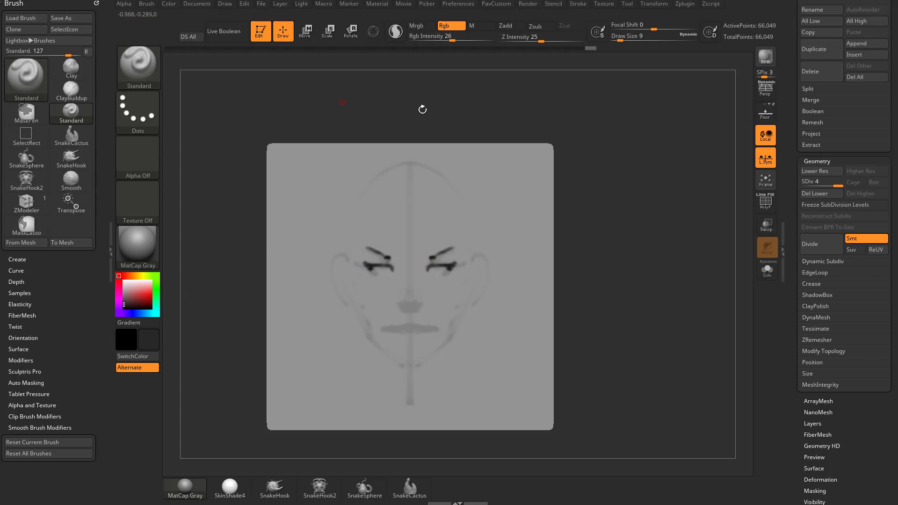
Raise the Rgb Intensity to 100 and fill the plane with the dark gray
drag(453, 36, 500, 34)
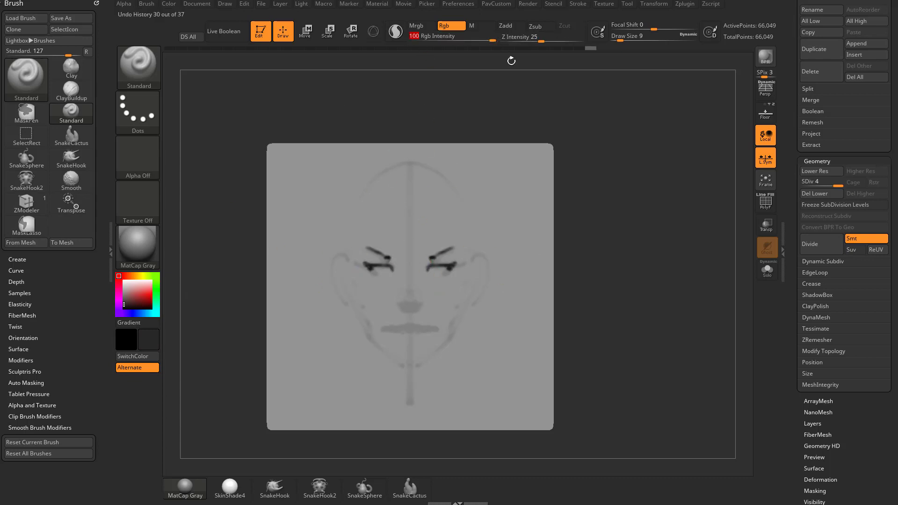
click(169, 4)
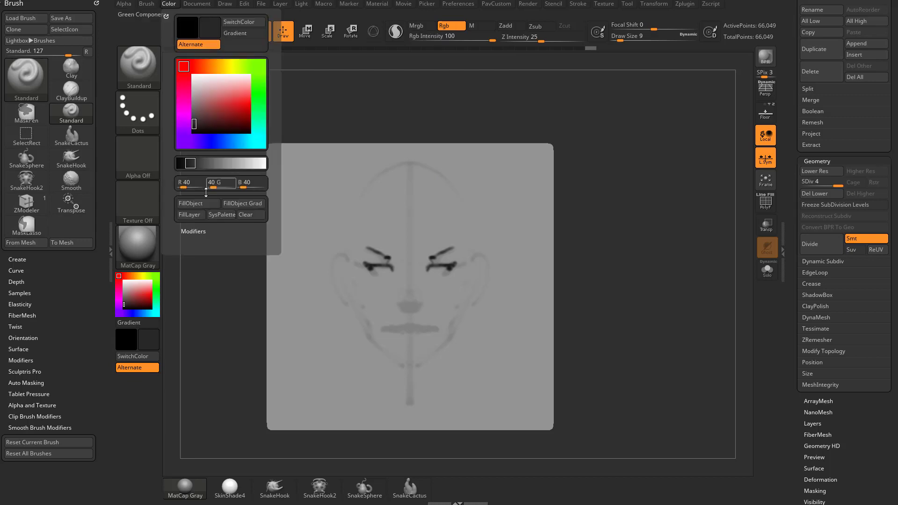
click(194, 204)
Set the current color back to white and fill the whole plane with it
click(124, 281)
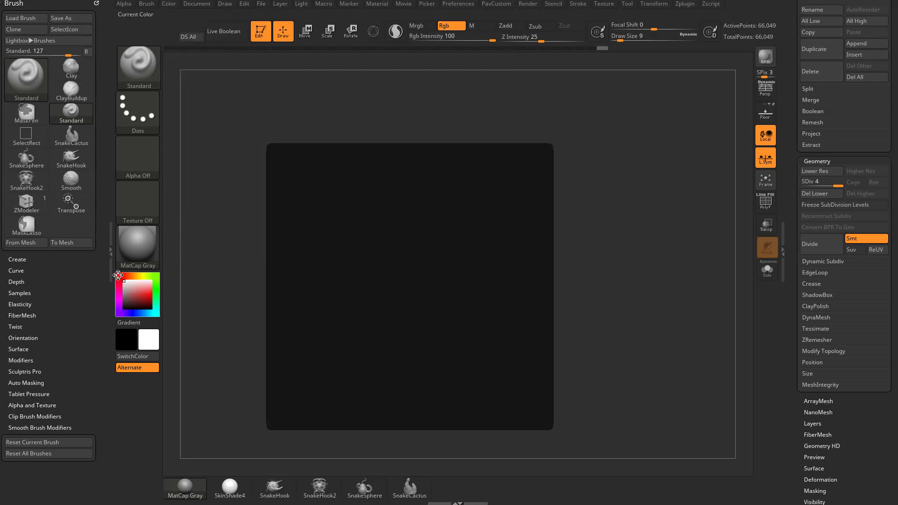
click(169, 4)
click(200, 205)
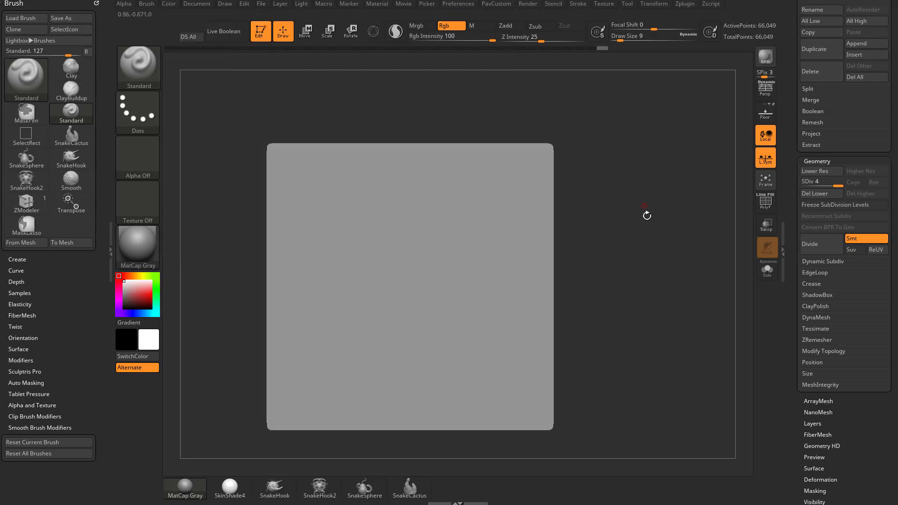